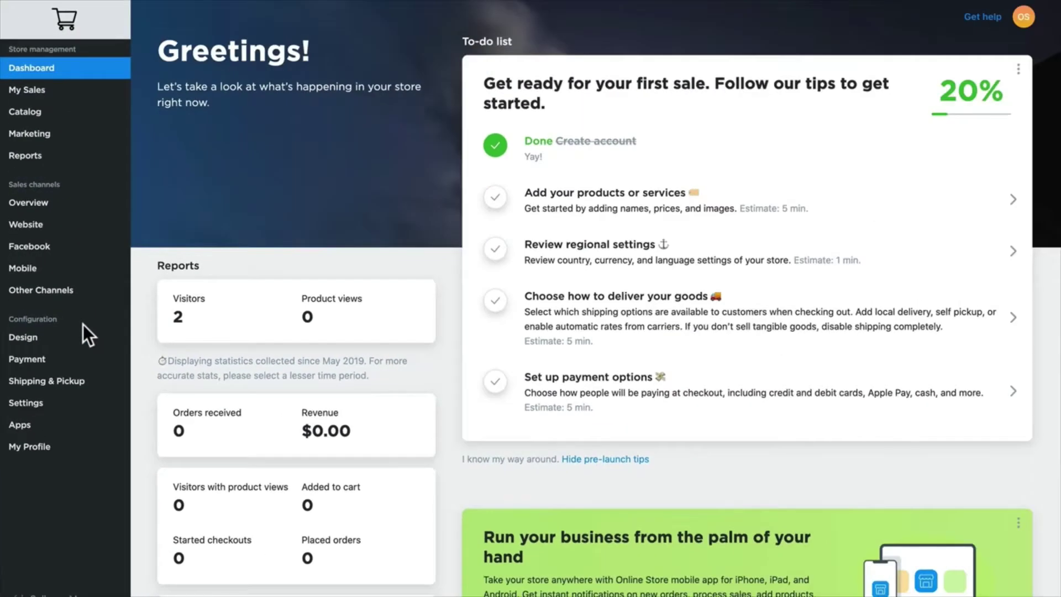
Open the list of products in the store catalog
left_click(29, 232)
scroll(325, 389, "down", 3)
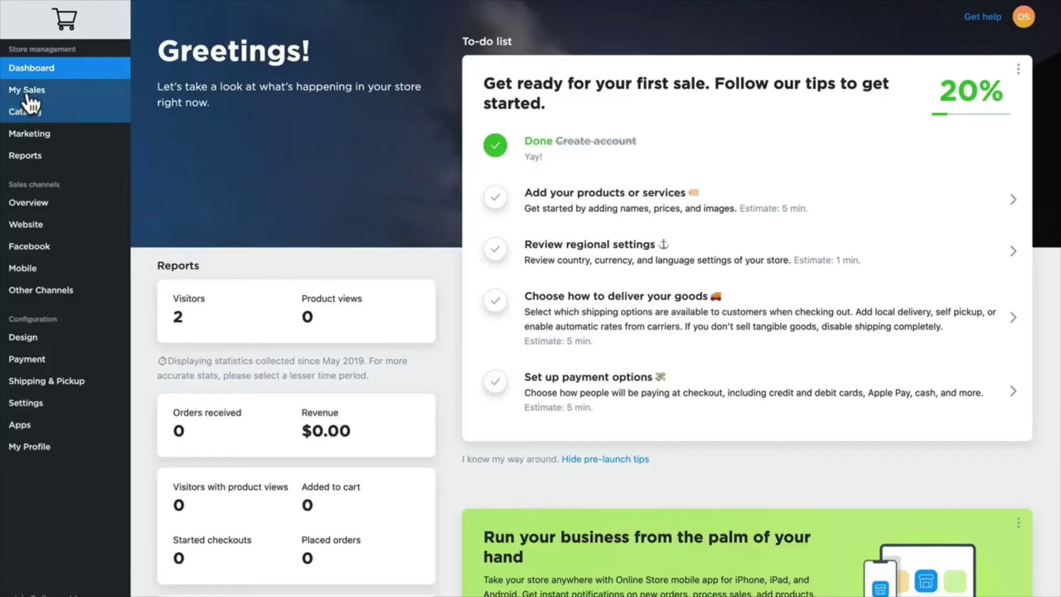
mouse_move(27, 116)
left_click(180, 120)
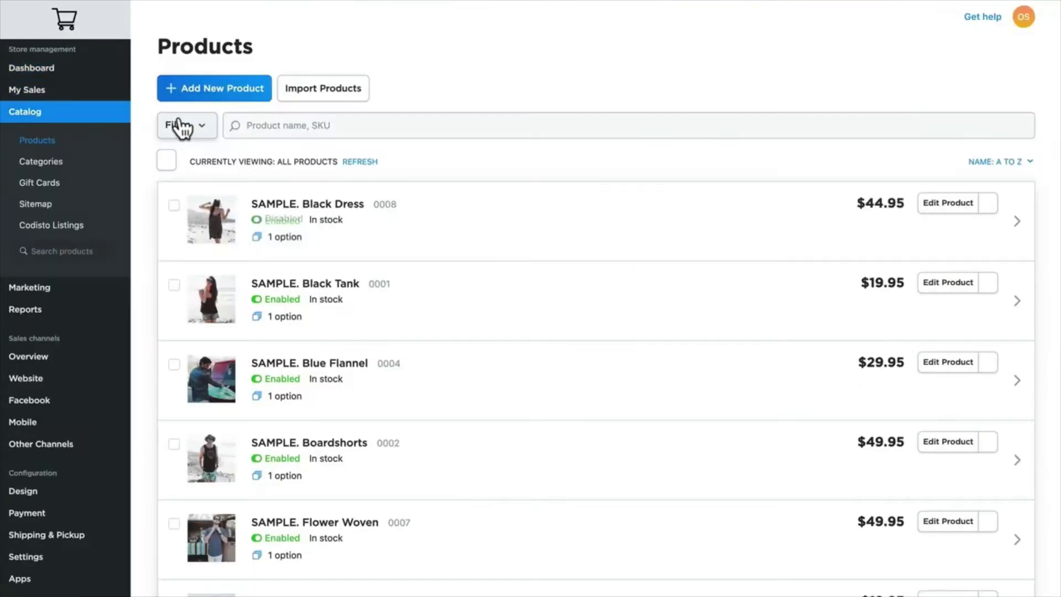
Examine the bulk update actions for all selected products and the CSV product import options
left_click(165, 161)
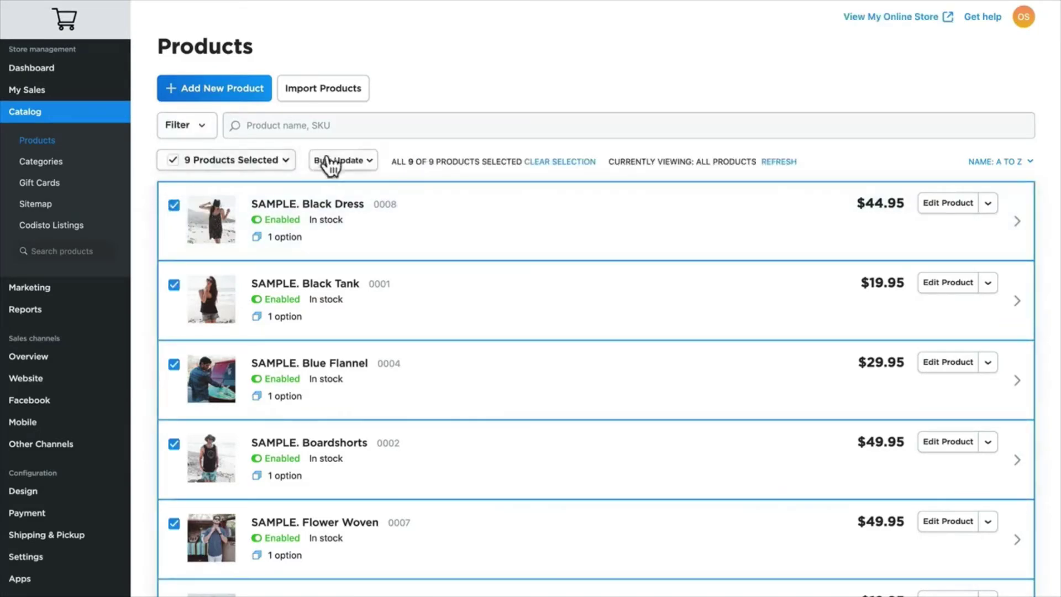
left_click(353, 161)
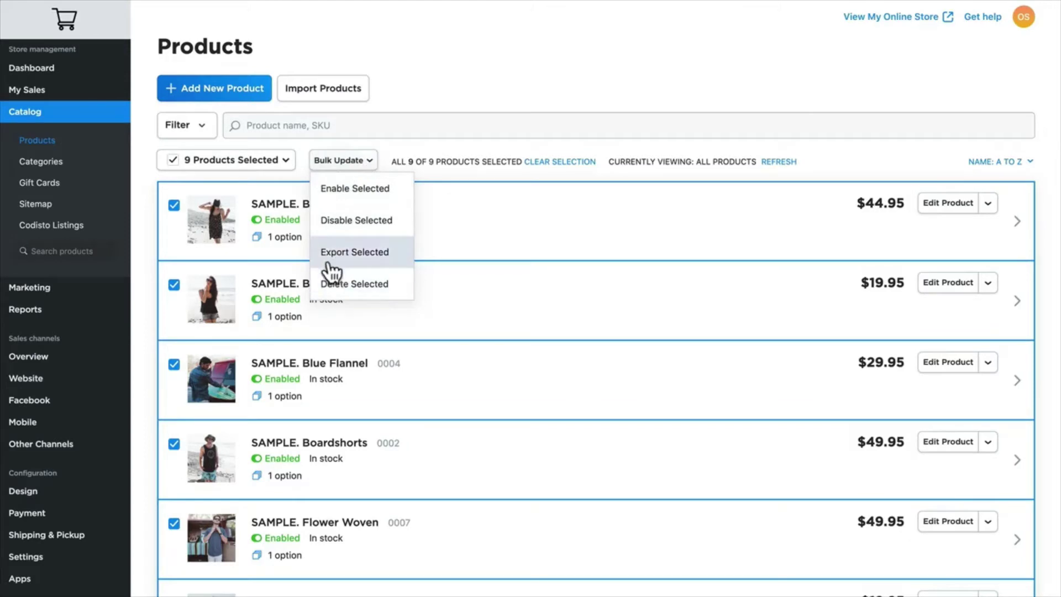
left_click(393, 114)
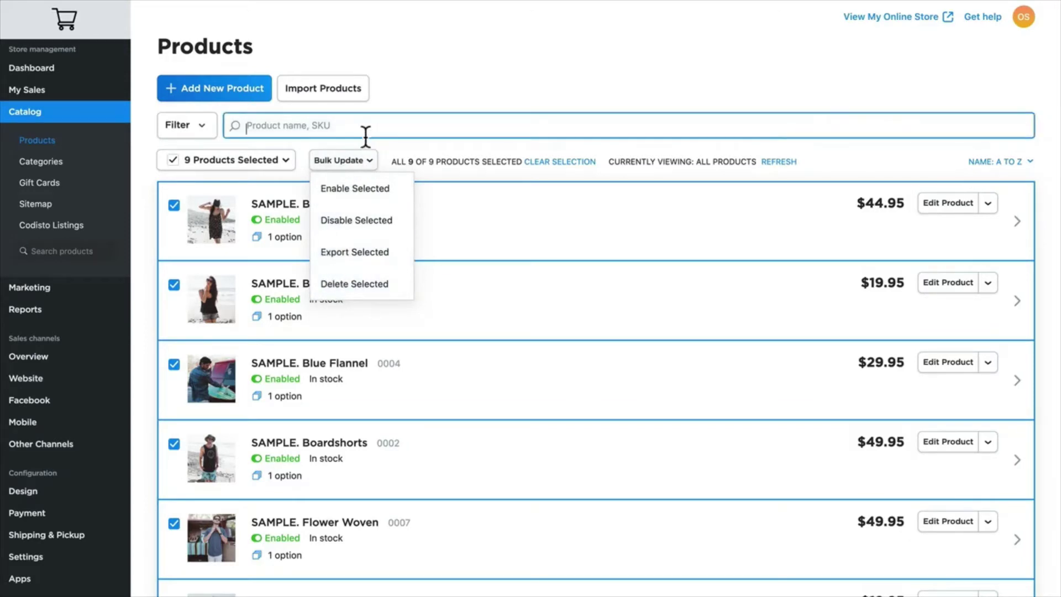
left_click(173, 160)
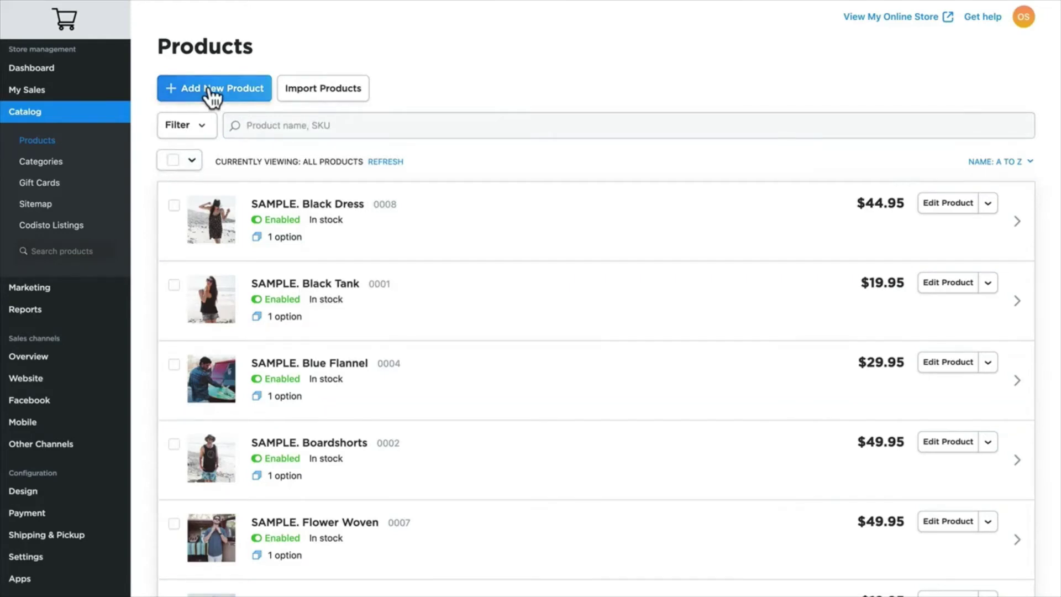
left_click(338, 98)
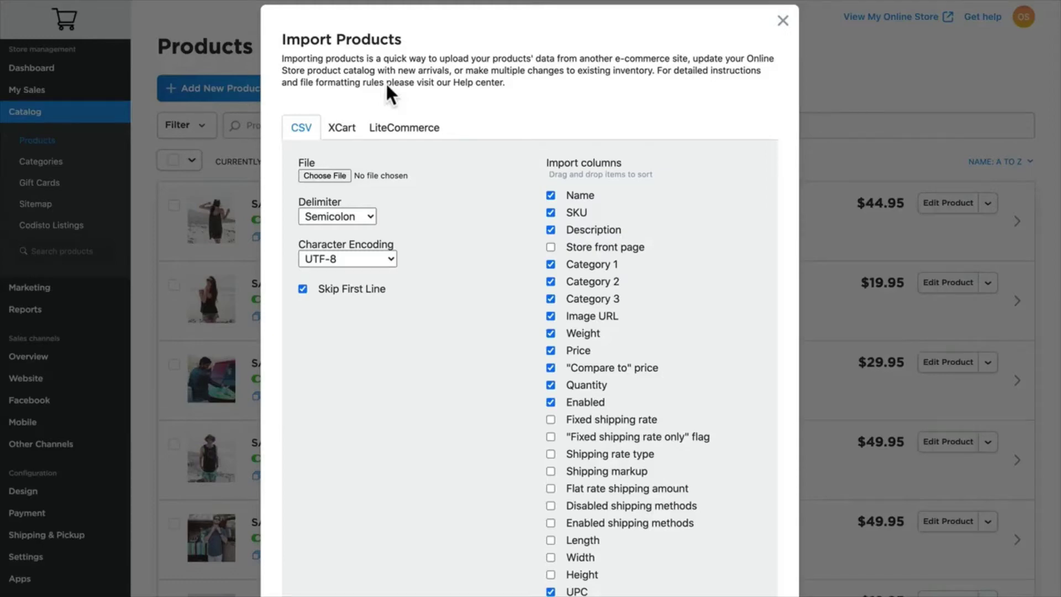
left_click(782, 21)
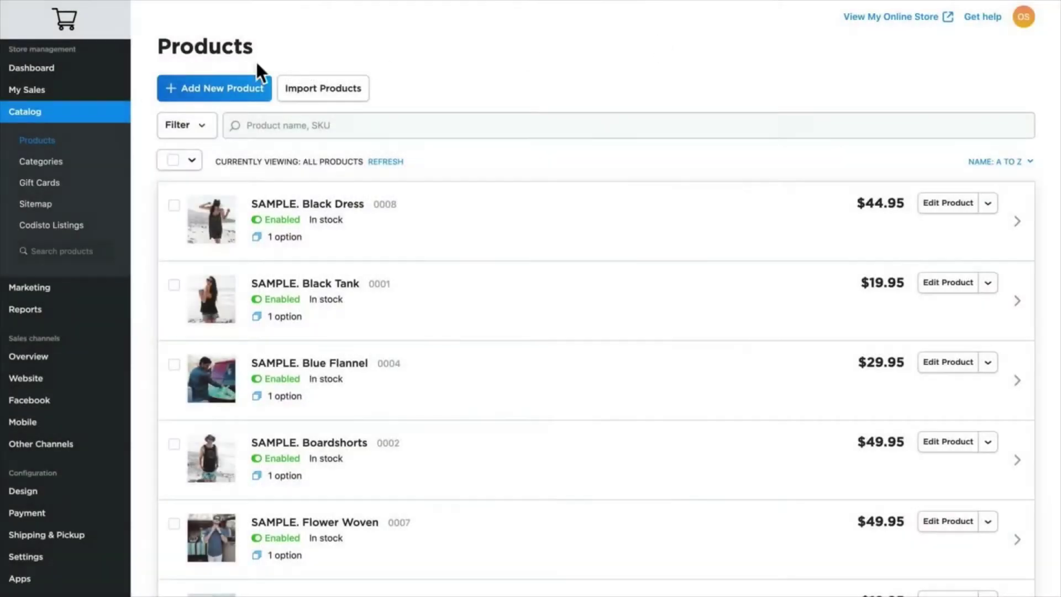
Start a new product named "White Dress Shirt" with SKU shirt-001 and a weight of .5 lbs
left_click(213, 89)
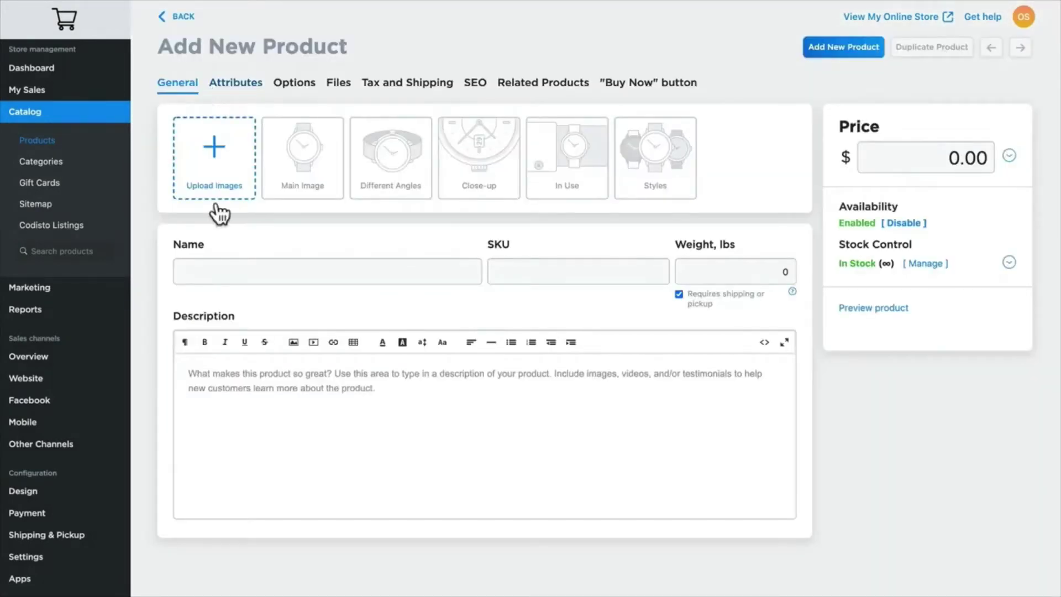
left_click(206, 272)
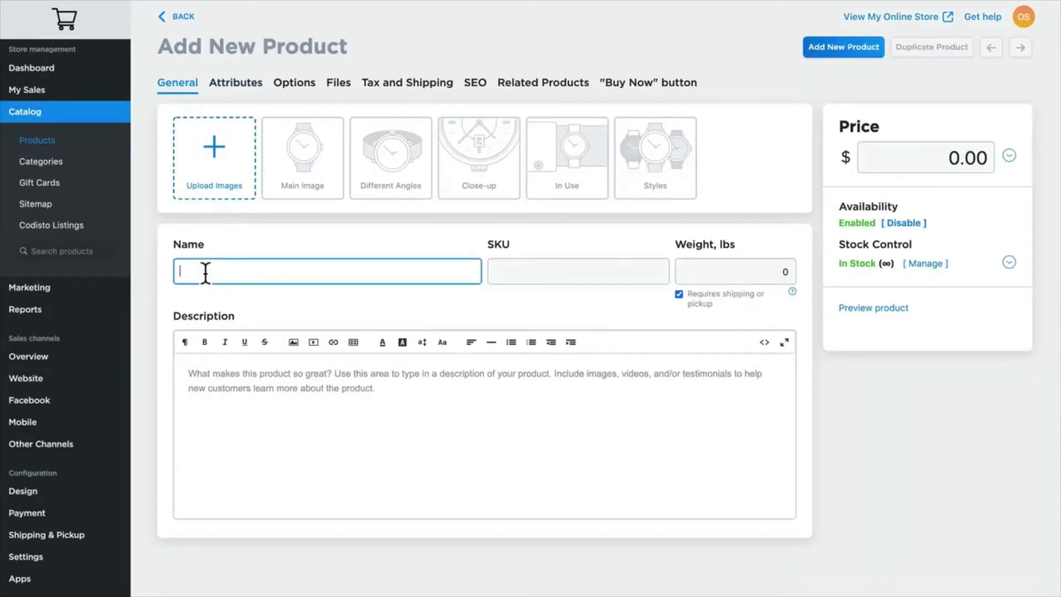
type("White Dress Shirt")
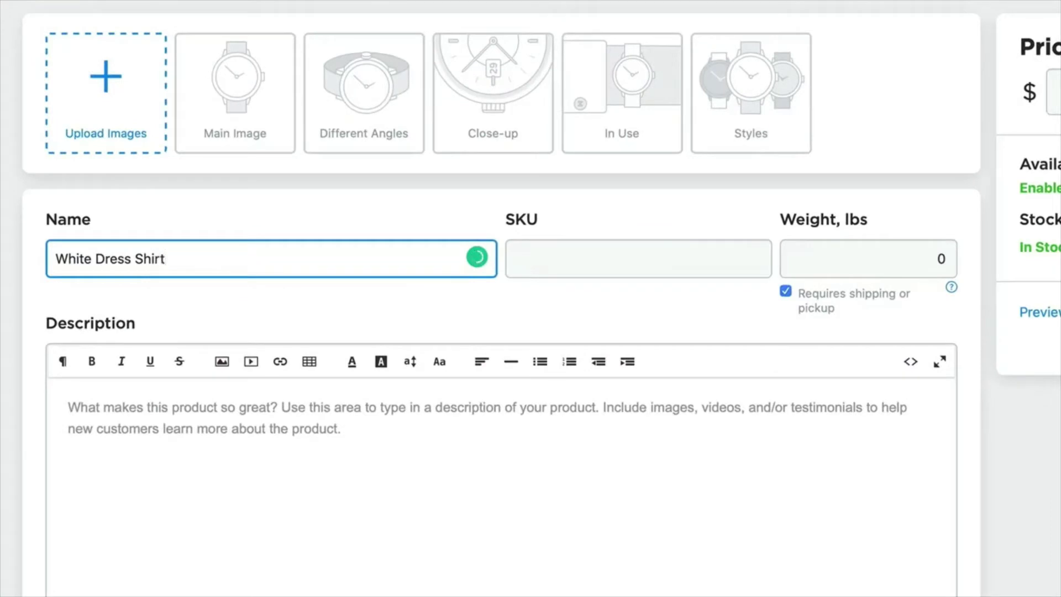
left_click(554, 260)
type("shir")
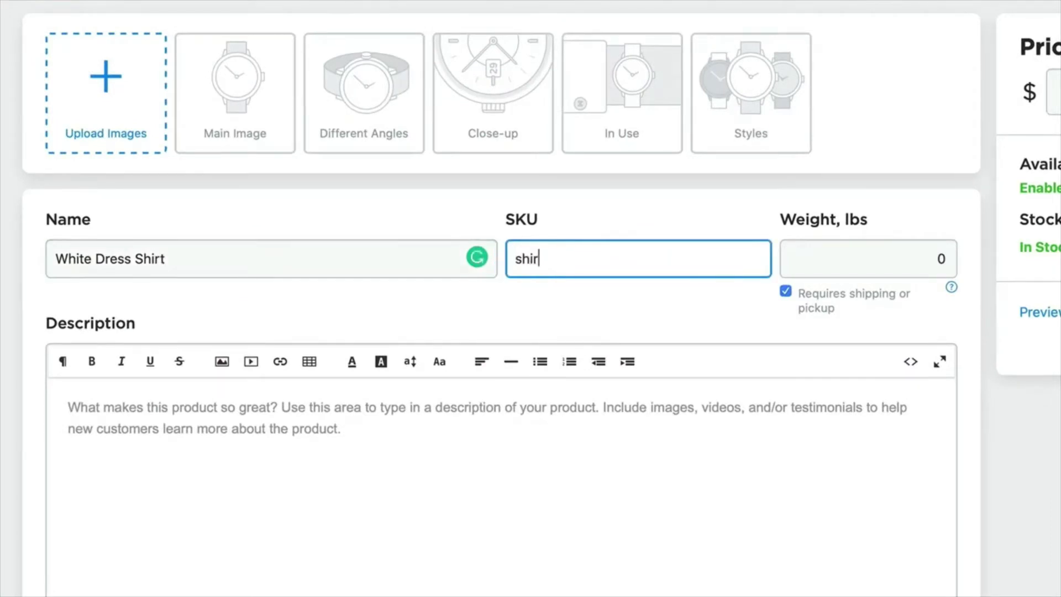
type("t-001")
key("Tab")
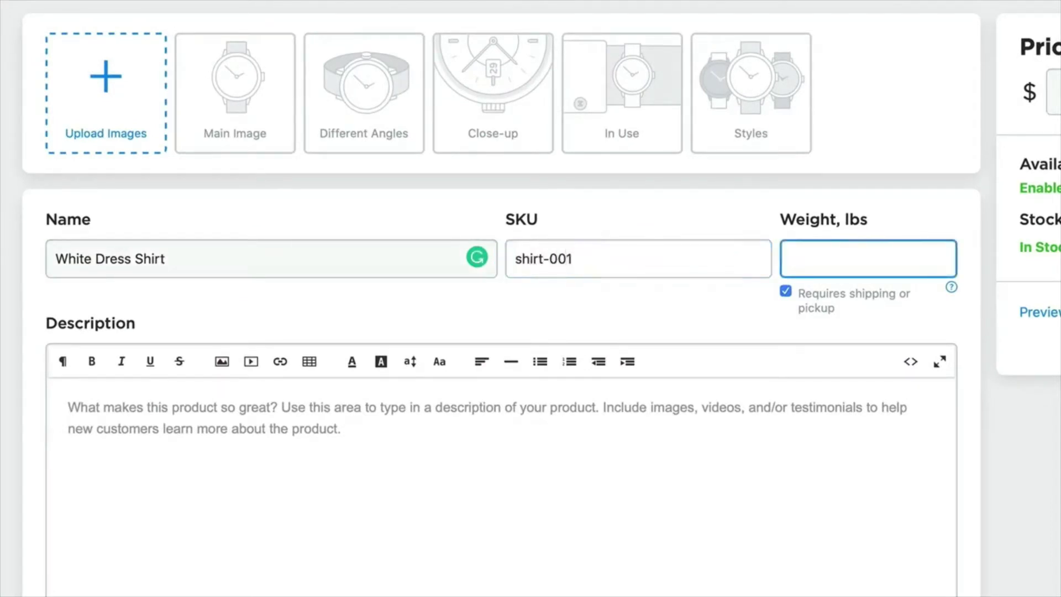
type(".5")
key("Tab")
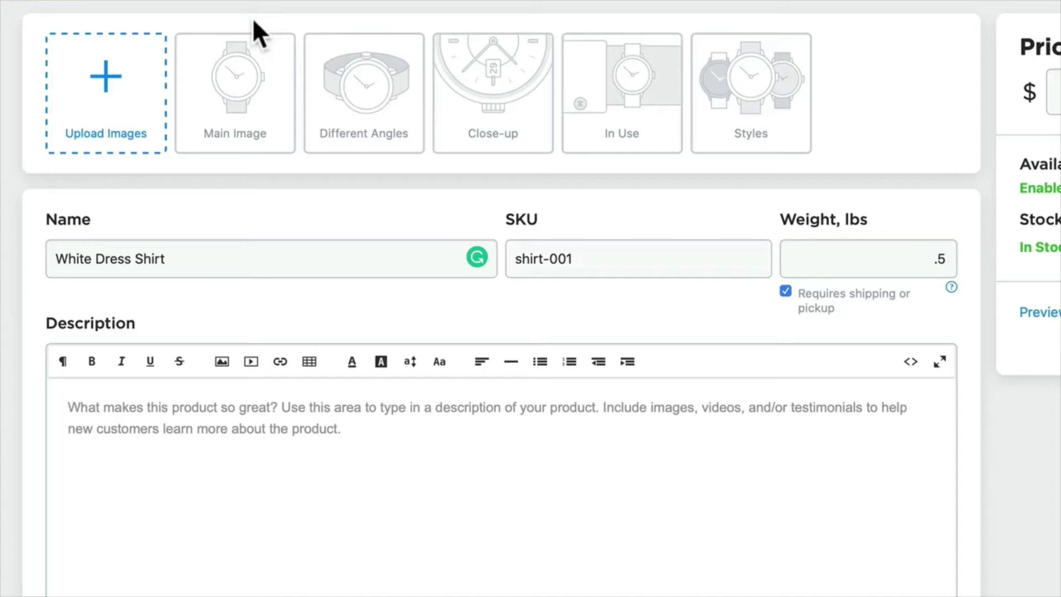
Upload the white shirt photo and enter the description "This is a high quality shirt - you'll love it!"
left_click(106, 83)
double_click(607, 206)
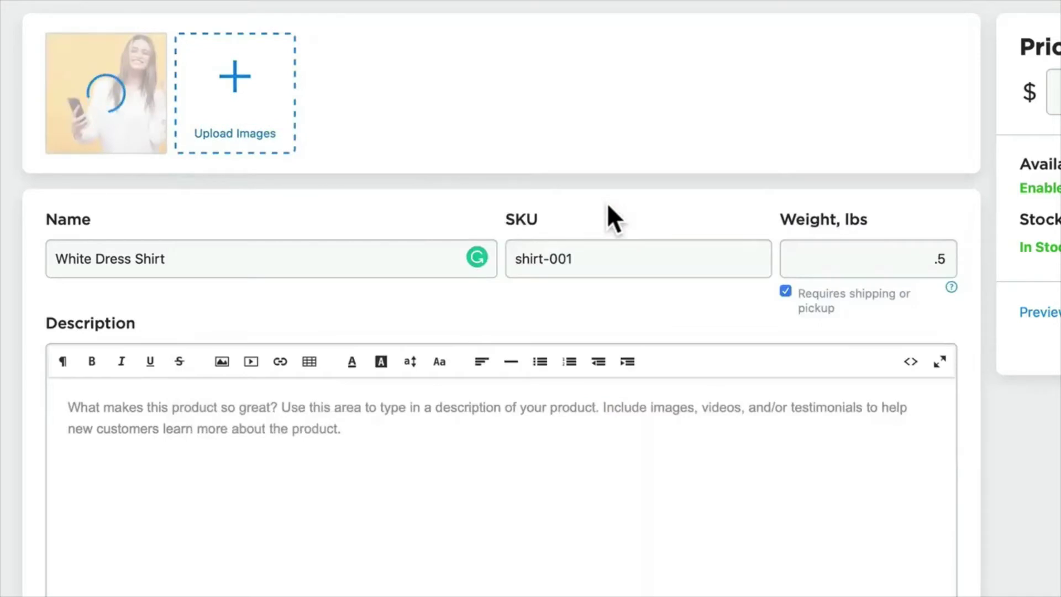
type("This is a high quality shirt - you'll love it!")
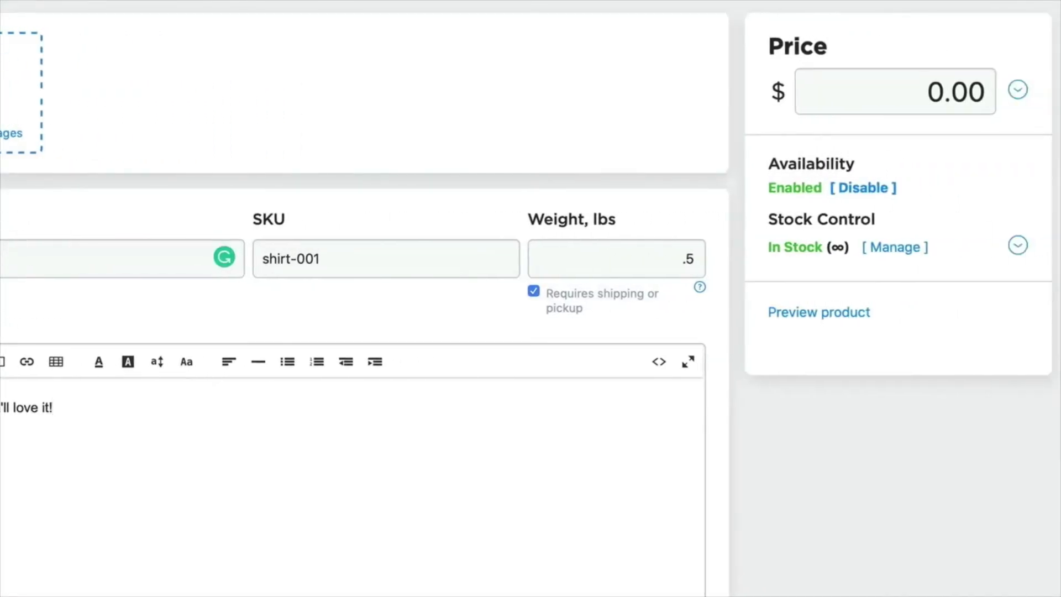
Set the shirt's price to $30.00, keep shipping or pickup required, and save the new product
left_click(906, 91)
left_click_drag(906, 91, 1044, 96)
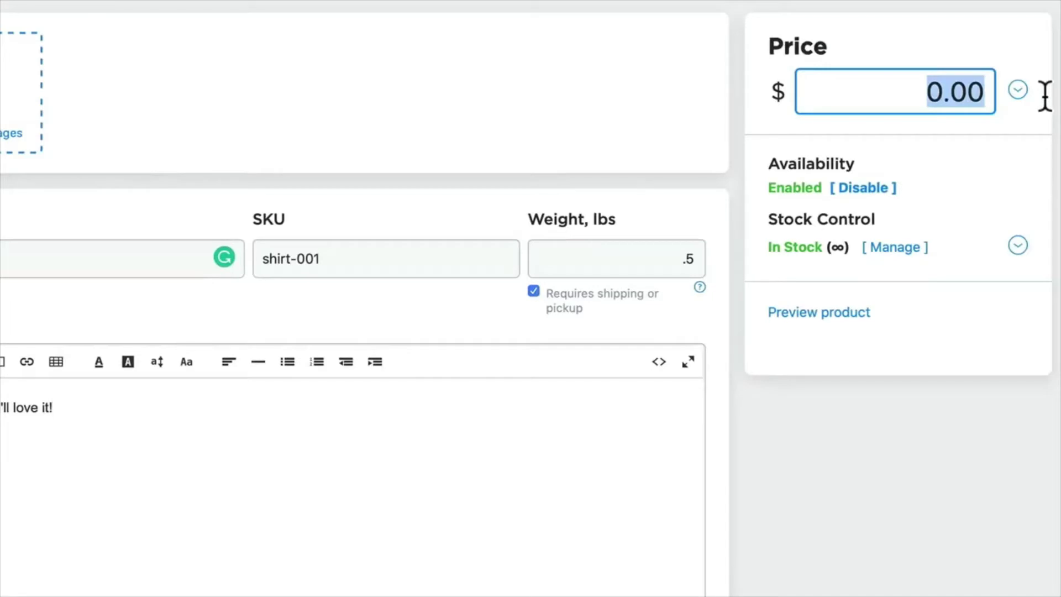
type("30.00")
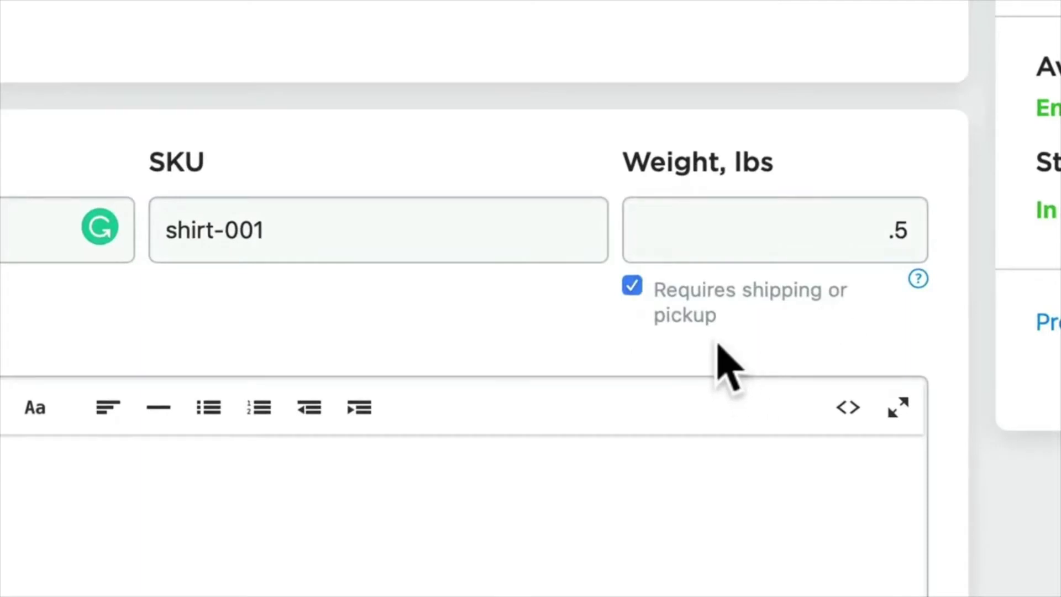
left_click(632, 287)
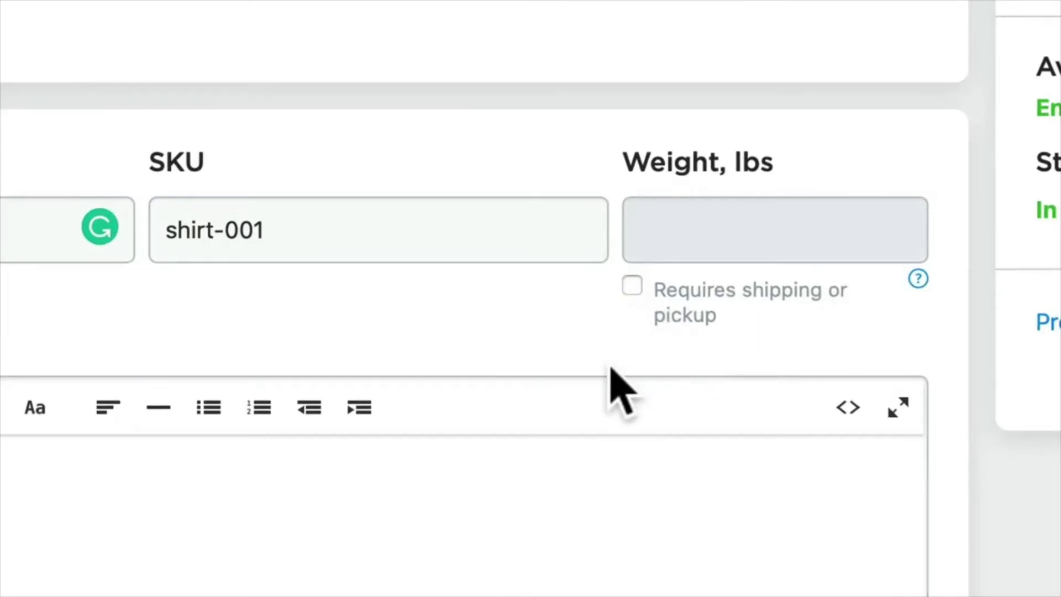
left_click(633, 286)
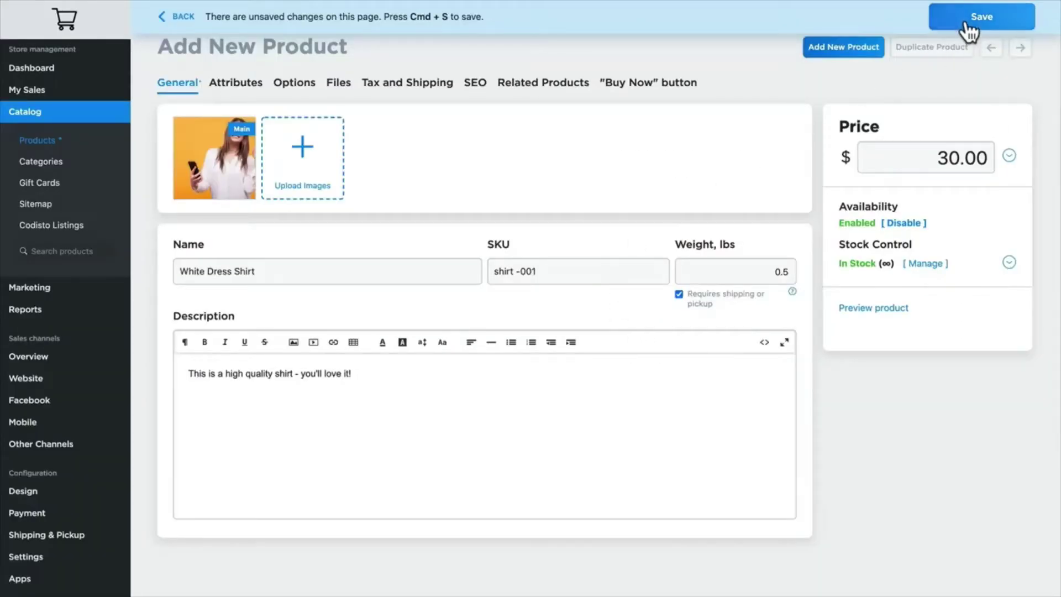
left_click(967, 17)
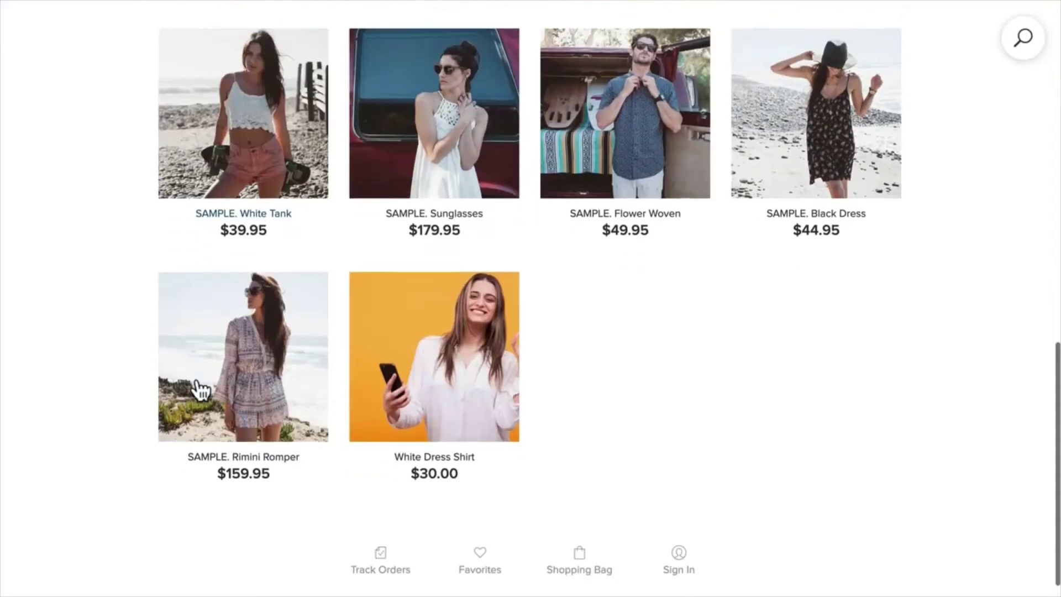
Check the shirt in the storefront and mark the "Add your products or services" task as done
scroll(201, 391, "down", 1)
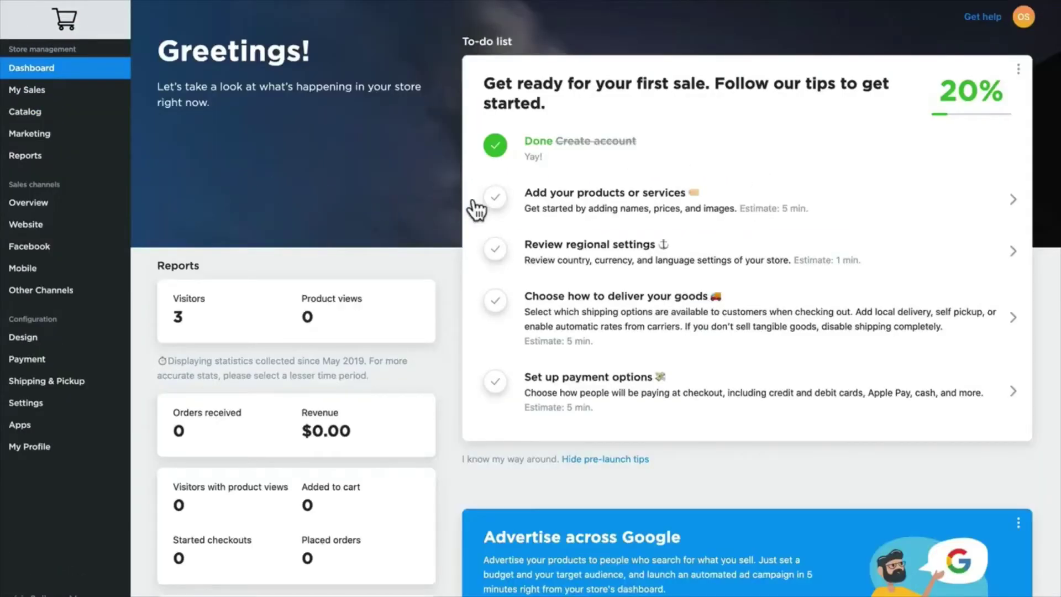
left_click(494, 199)
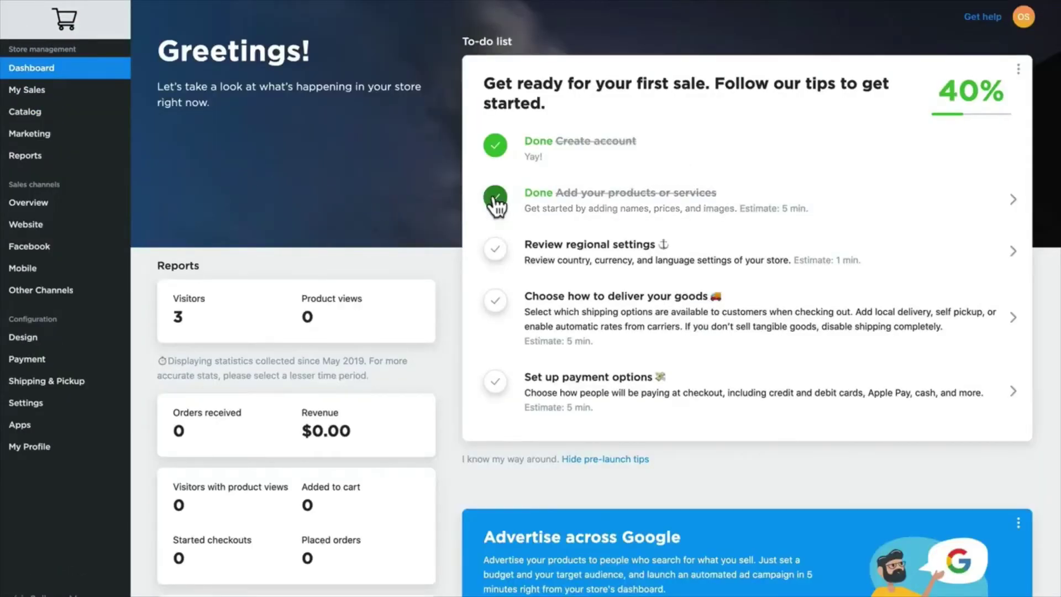
Review the store profile, regional, legal page and tracking settings, and save the general settings
left_click(556, 248)
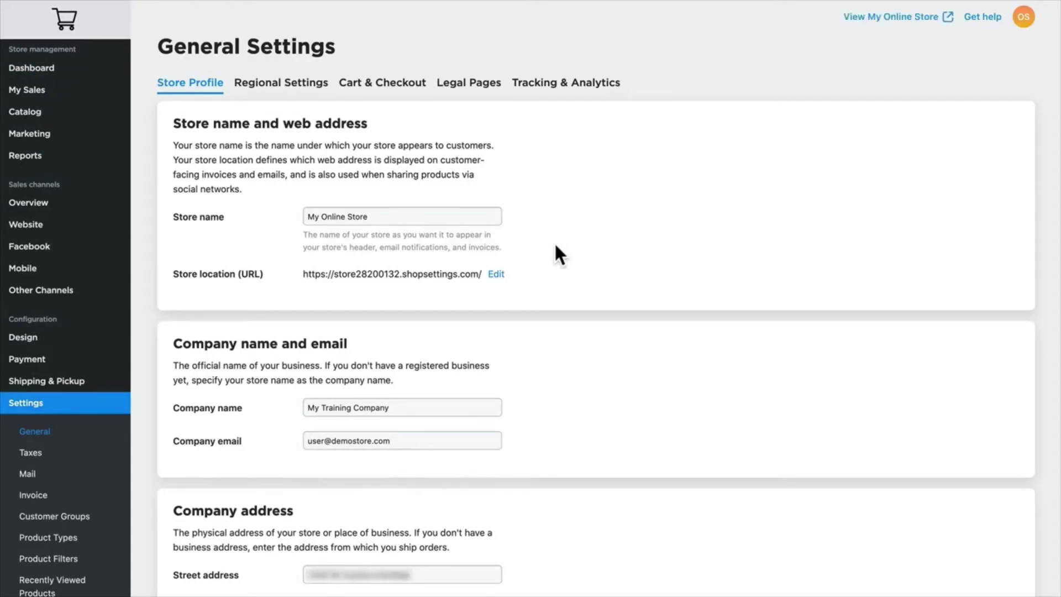
scroll(555, 245, "down", 10)
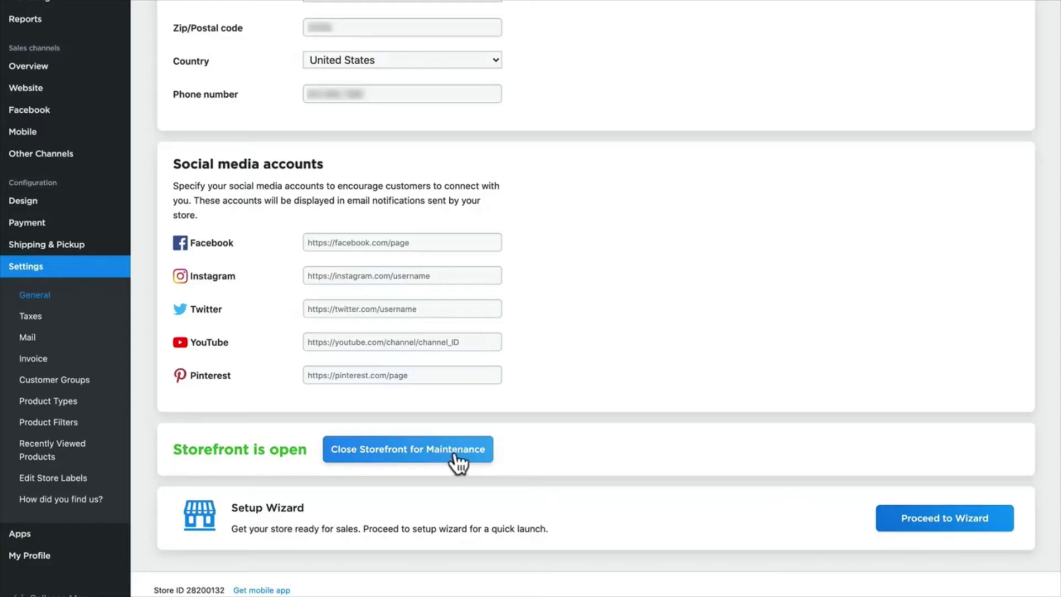
left_click(285, 83)
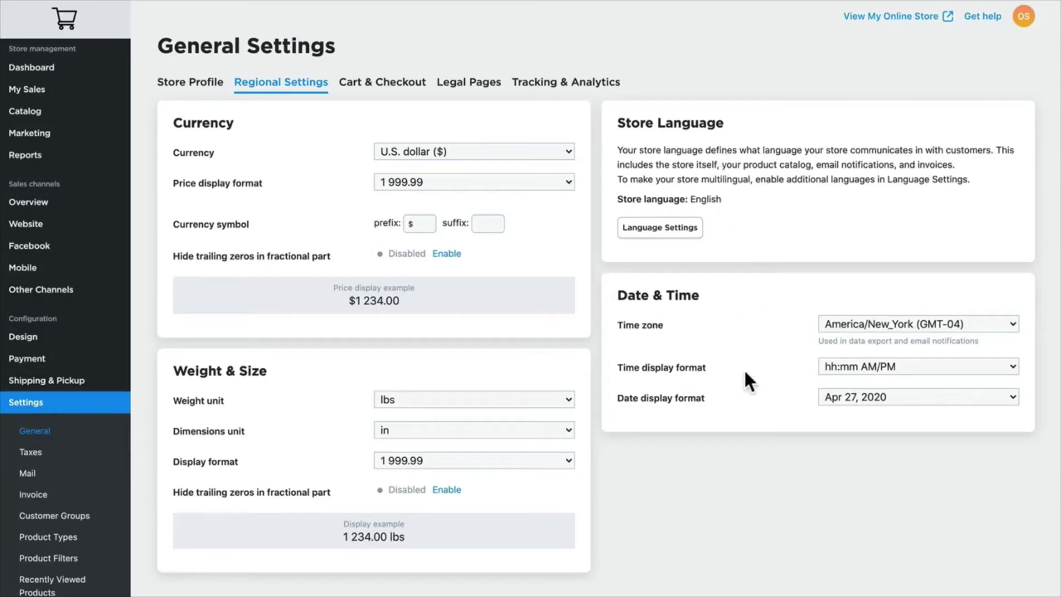
left_click(467, 89)
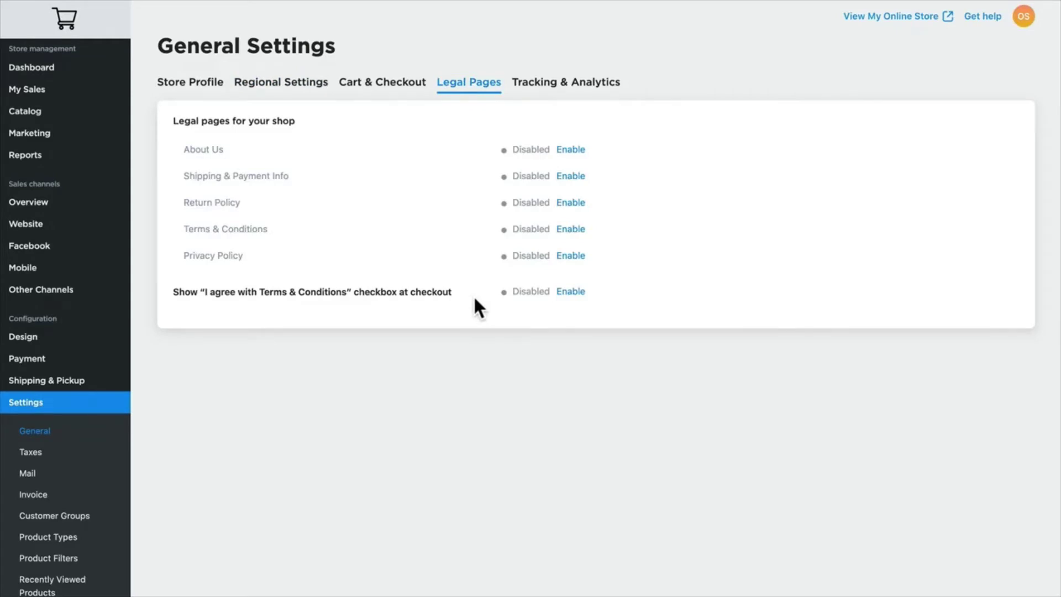
left_click(571, 88)
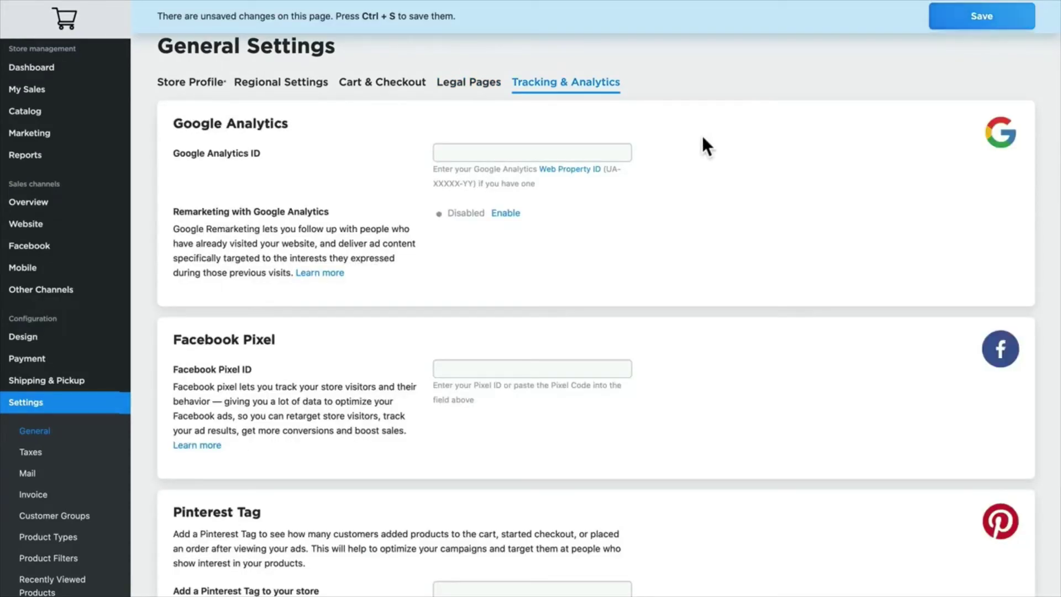
key("ctrl+s")
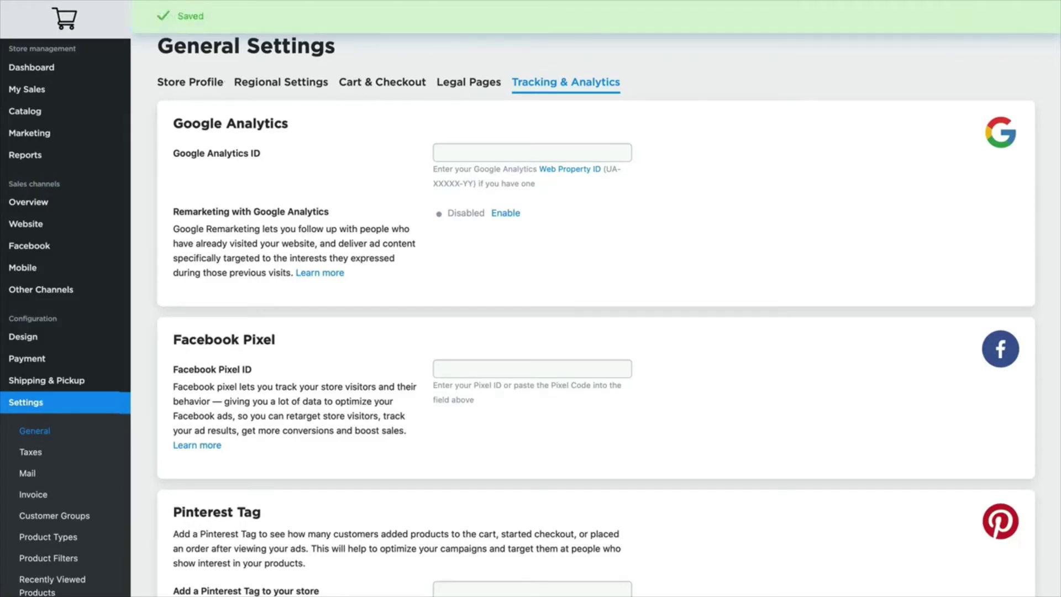
Mark the "Review regional settings" task as done in the to-do list
left_click(41, 431)
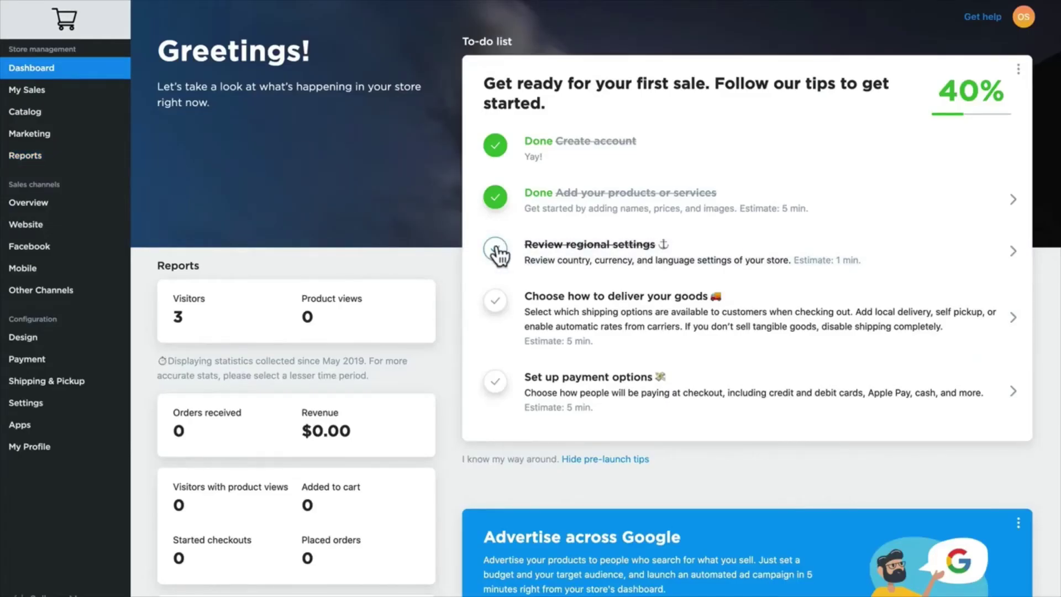
left_click(498, 250)
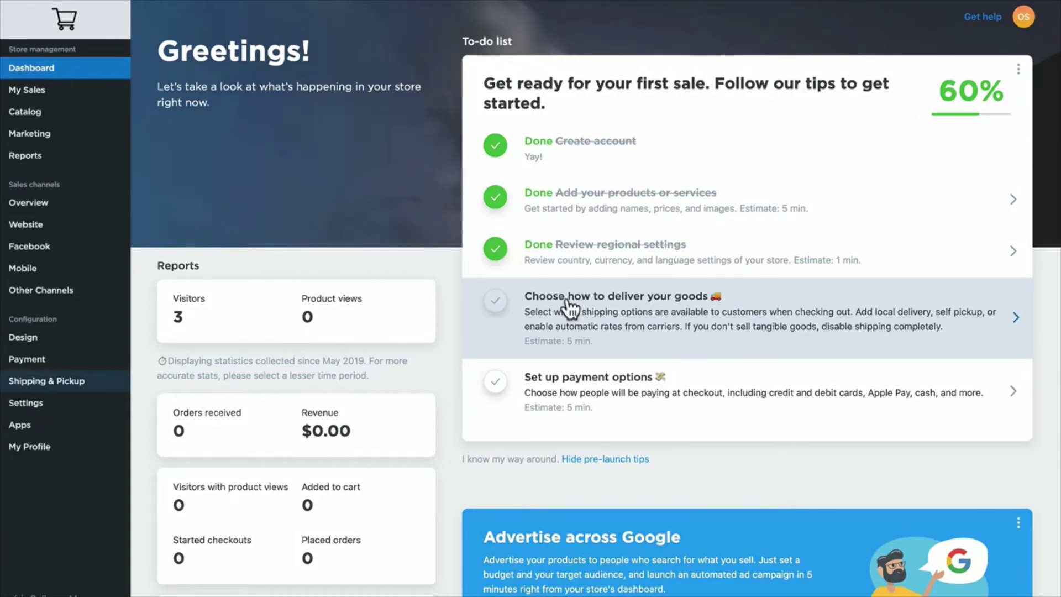
Start a new U.S.P.S. shipping method for the delivery task, using automatically calculated rates
left_click(569, 307)
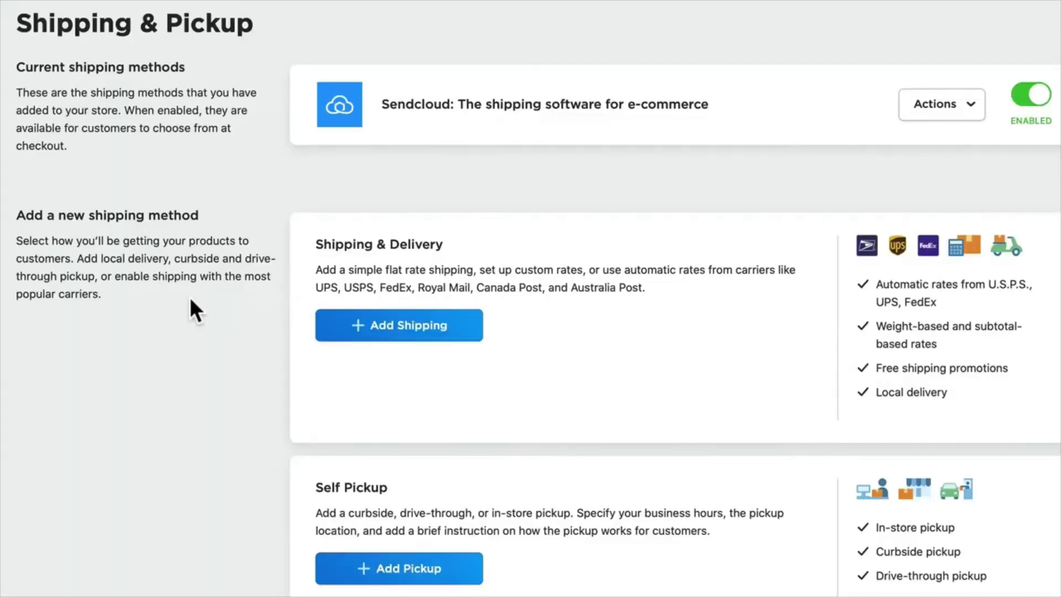
left_click(390, 325)
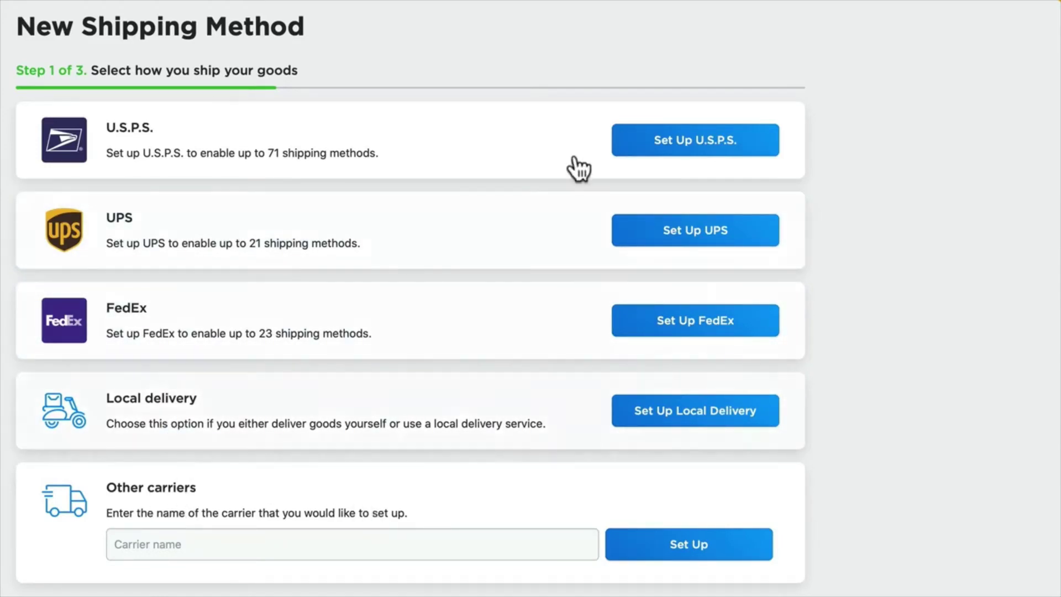
left_click(688, 143)
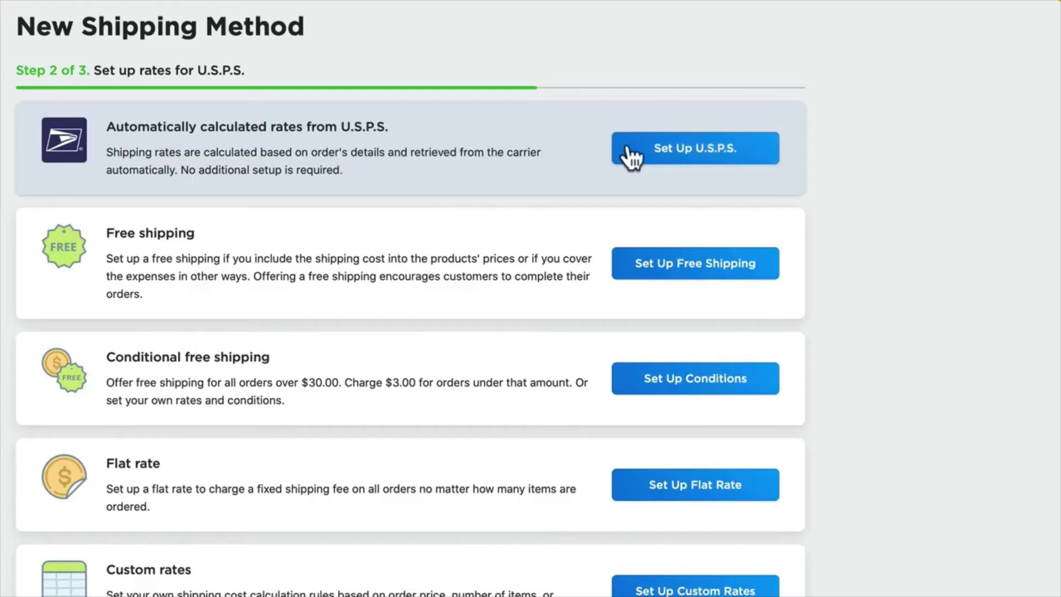
left_click(659, 145)
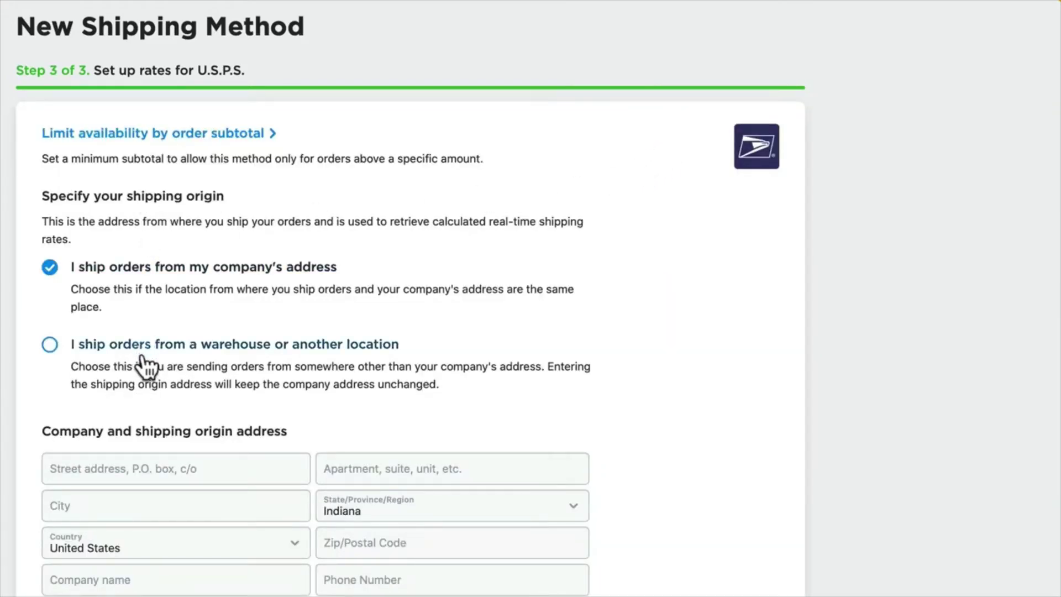
Set the shipping origin to the company's address, fill in the address and contact details, and save the U.S.P.S. method
left_click(50, 347)
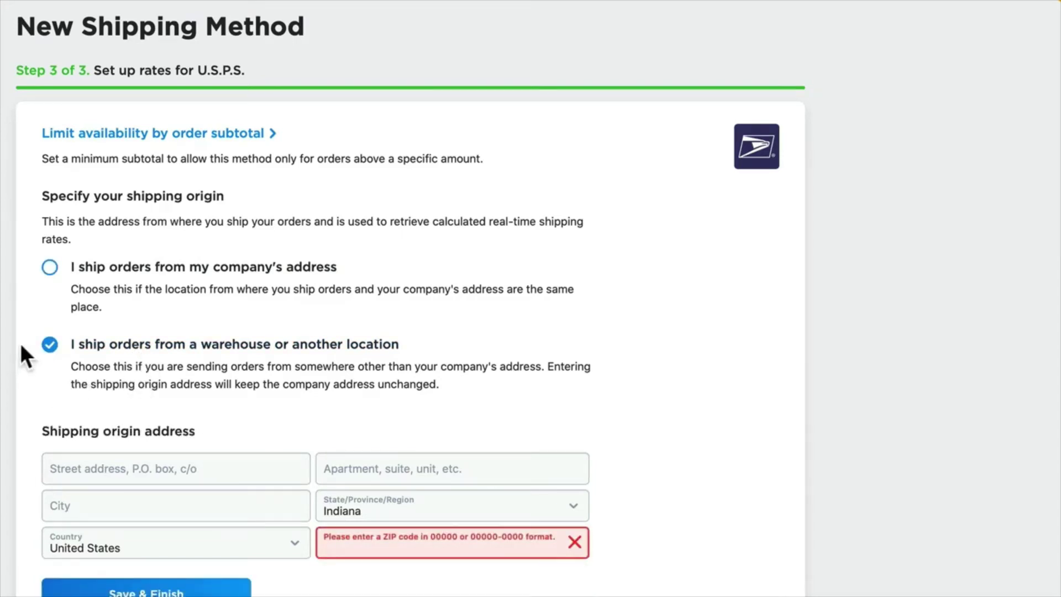
left_click(50, 267)
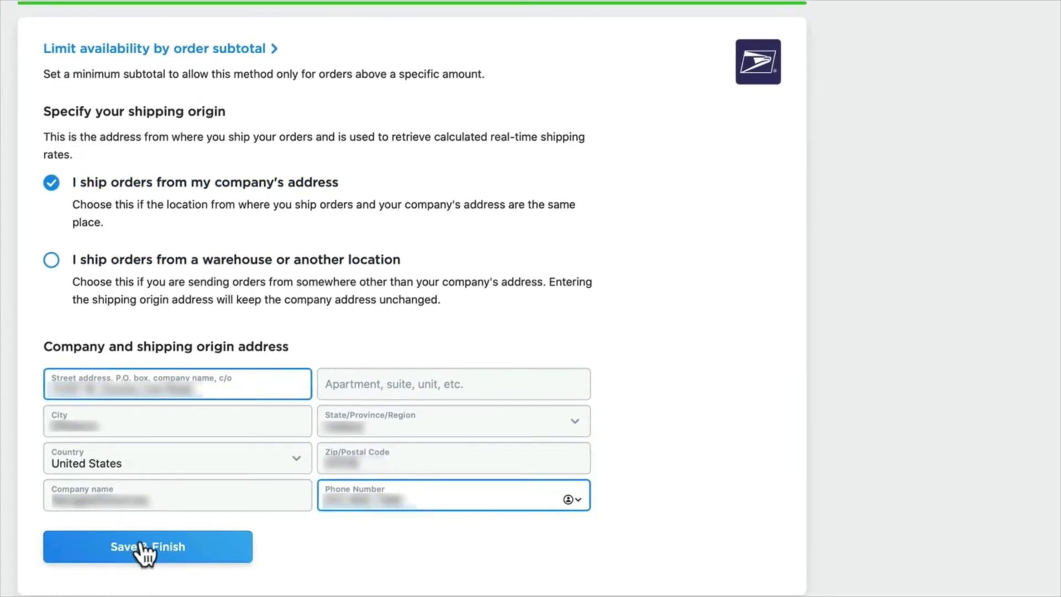
left_click(138, 549)
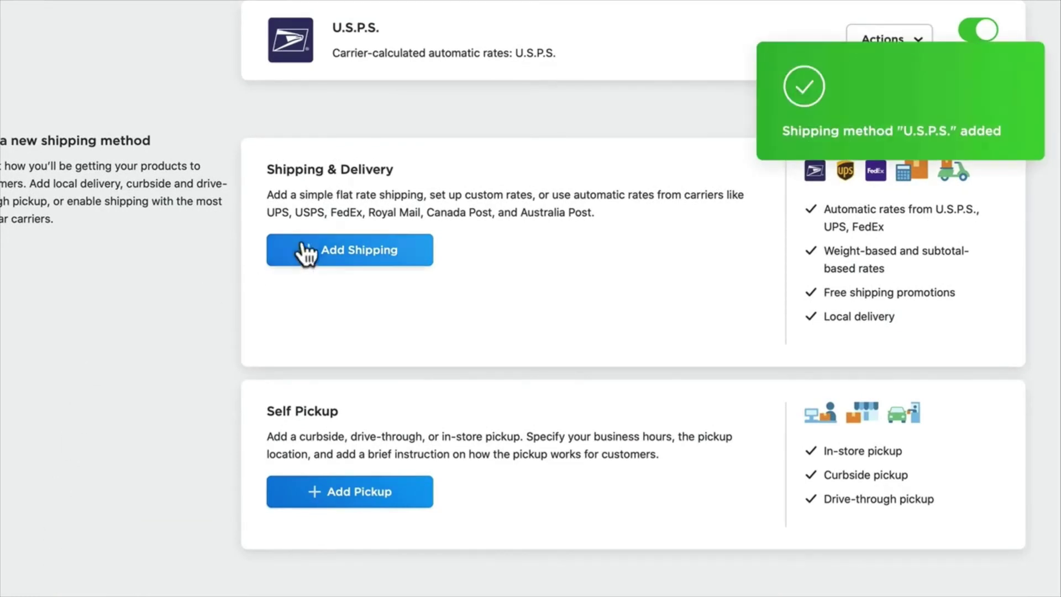
Return to the dashboard and mark the "Choose how to deliver your goods" task as done
scroll(308, 256, "up", 5)
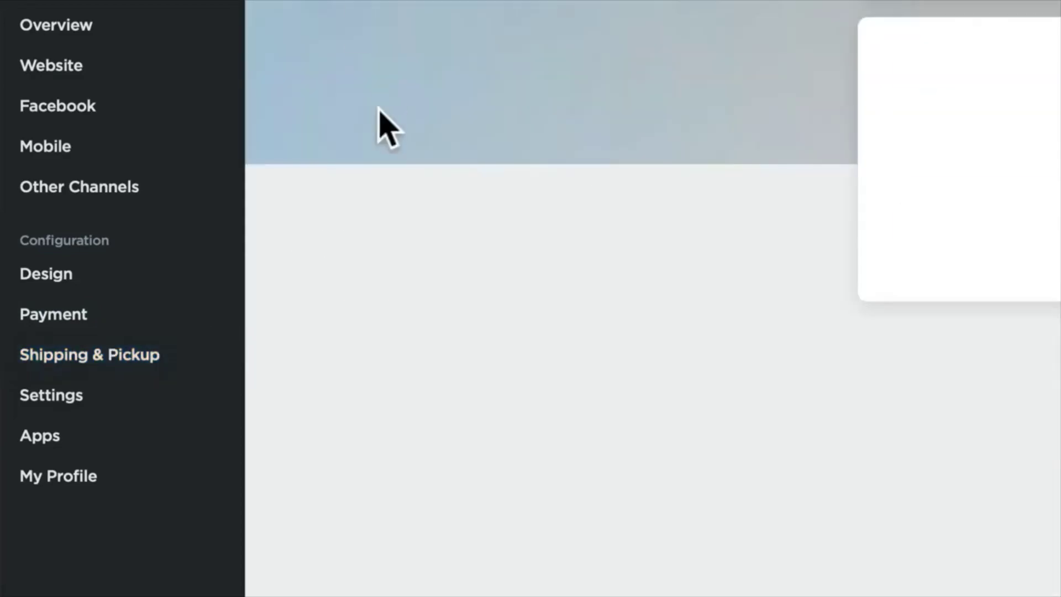
left_click(35, 69)
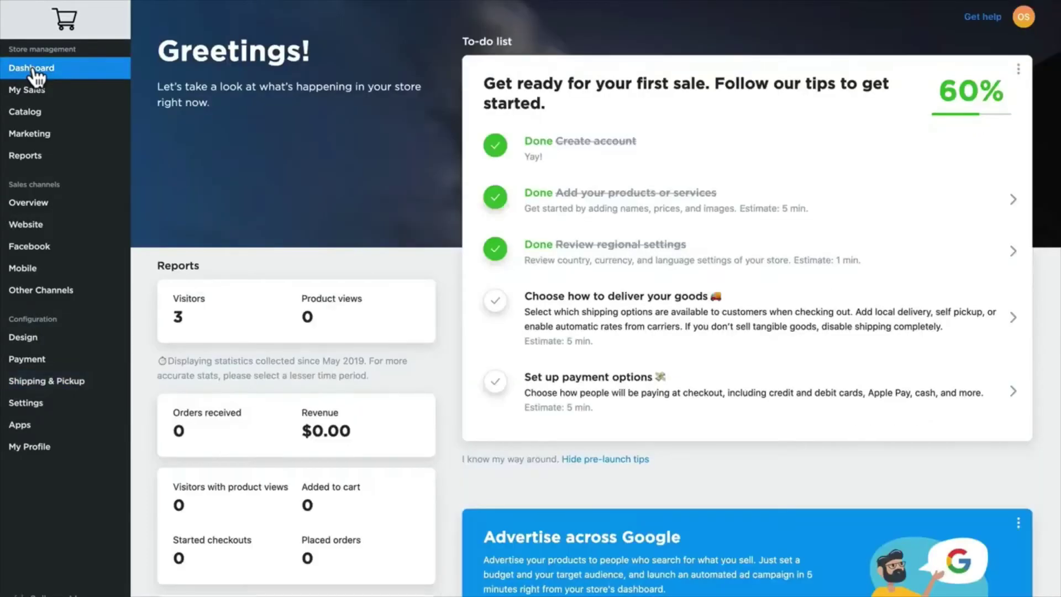
left_click(495, 301)
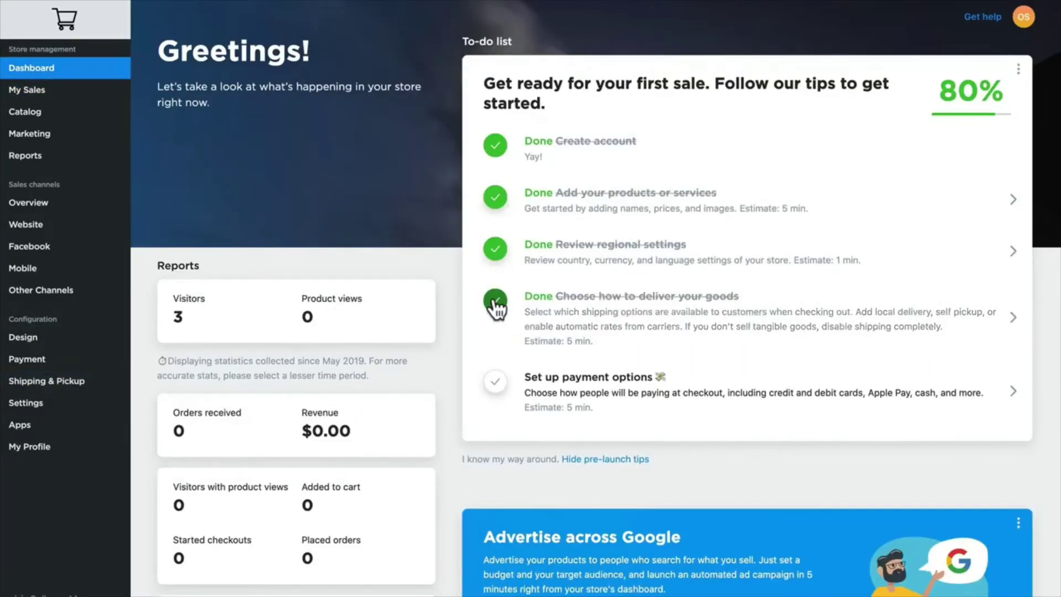
Open the "Set up payment options" task and enable PayPal as a payment method
left_click(556, 389)
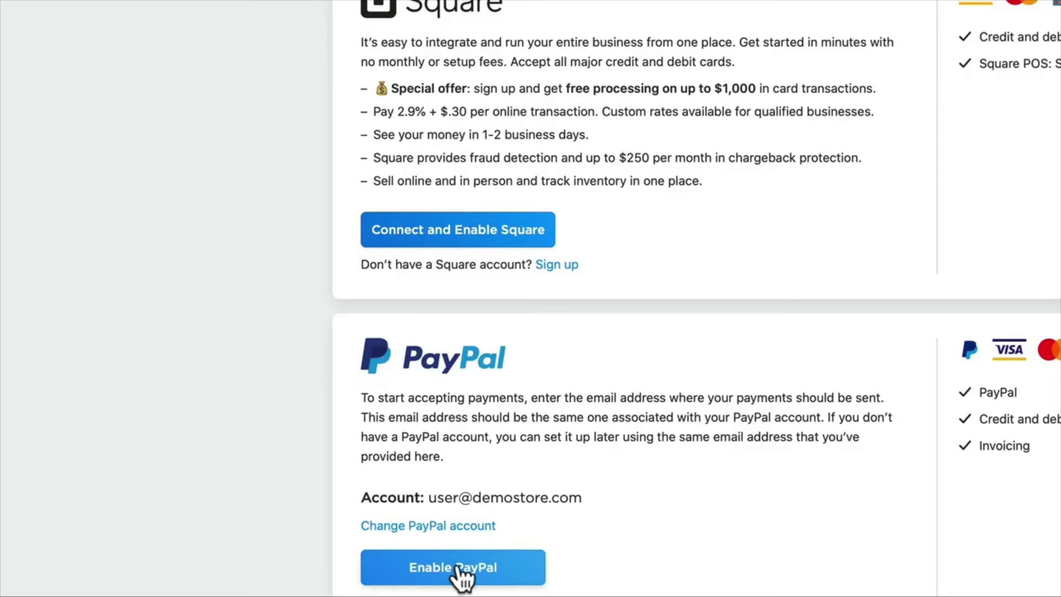
left_click(458, 567)
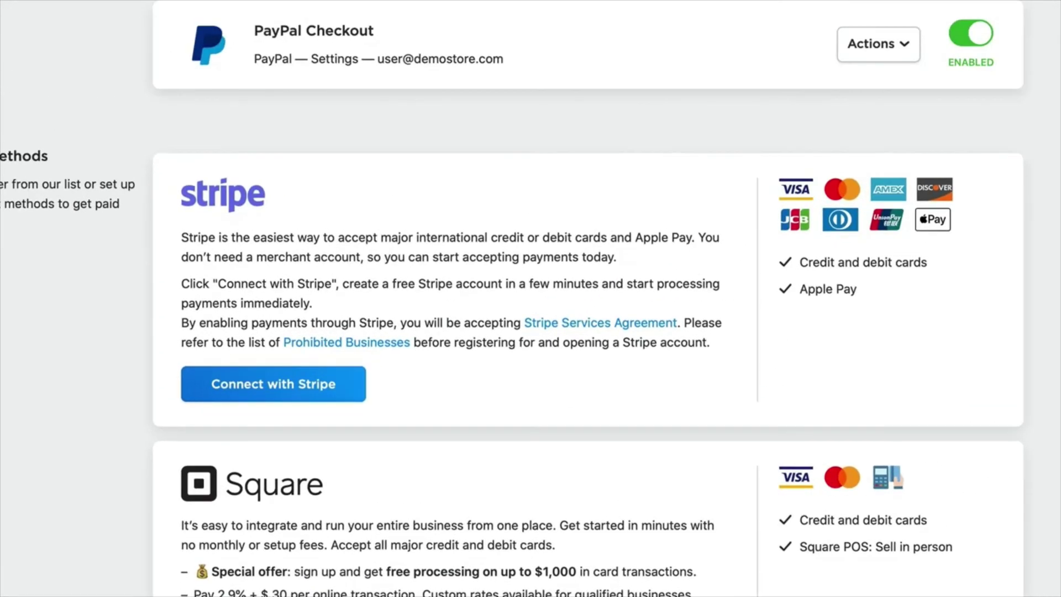
scroll(241, 360, "up", 4)
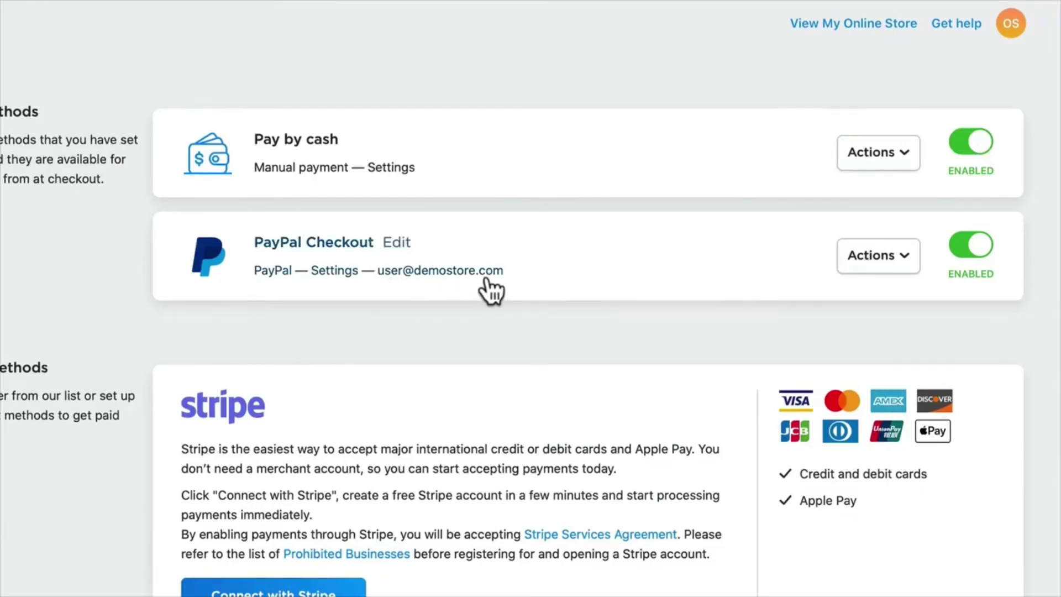
Edit the PayPal Checkout method and replace its account email with the store owner's PayPal email address
left_click(883, 258)
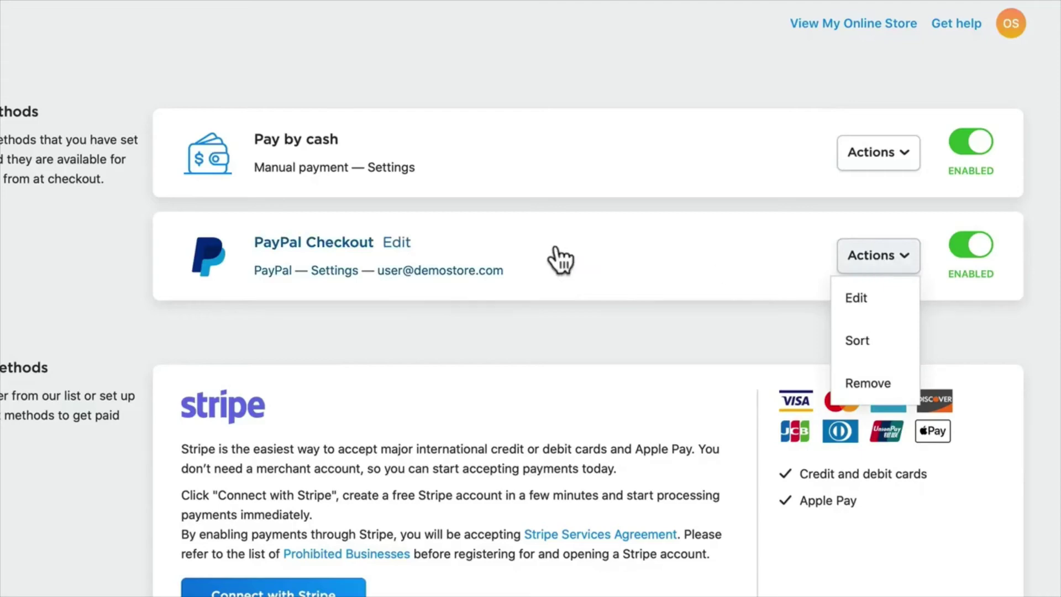
left_click(855, 303)
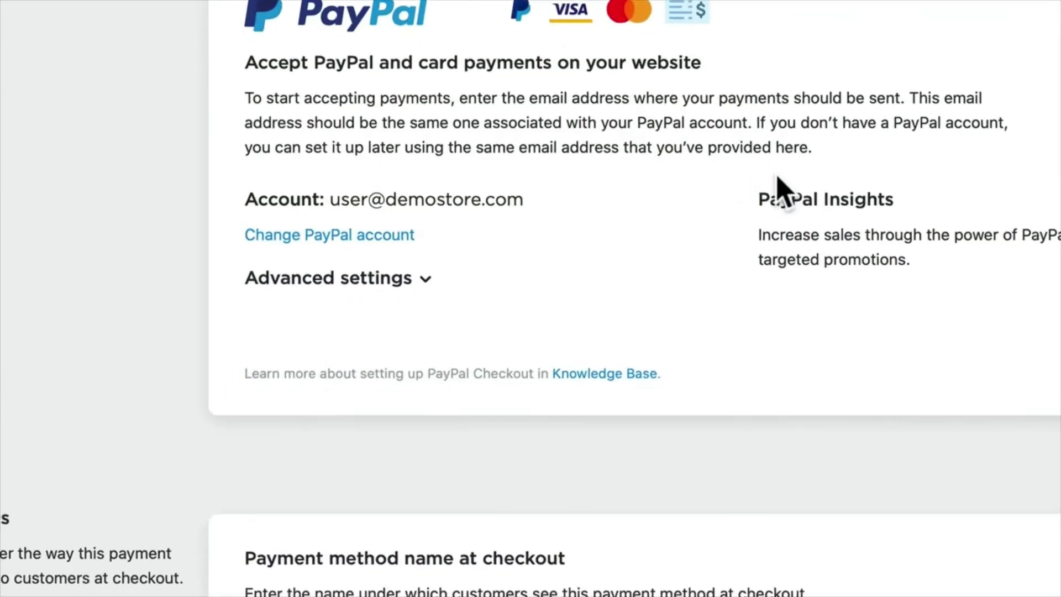
left_click(299, 168)
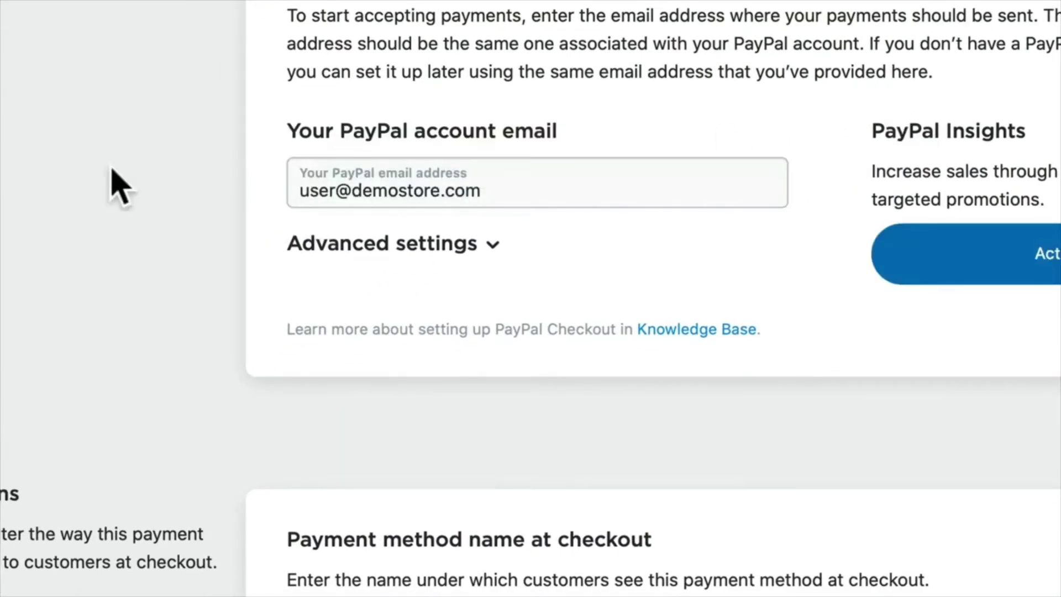
left_click_drag(486, 190, 271, 194)
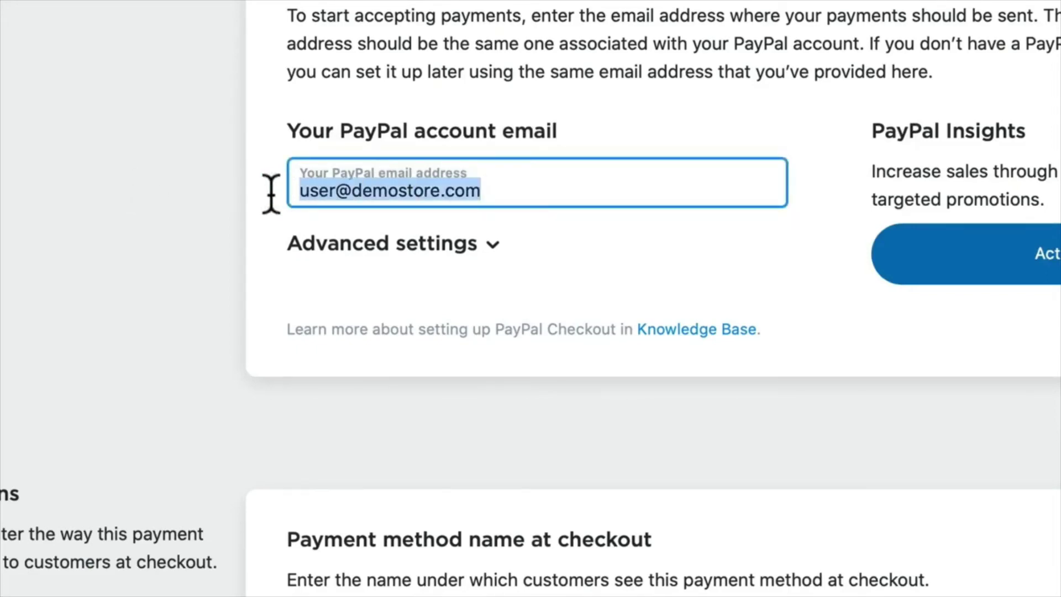
key("ctrl+v")
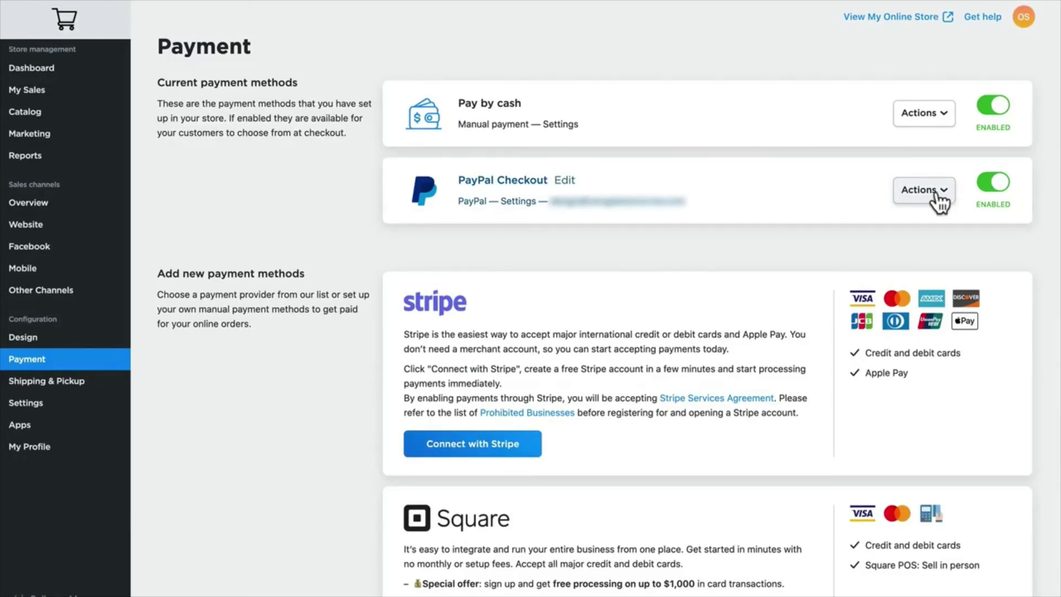
Go back to the dashboard and mark the "Set up payment options" task as done
left_click(936, 190)
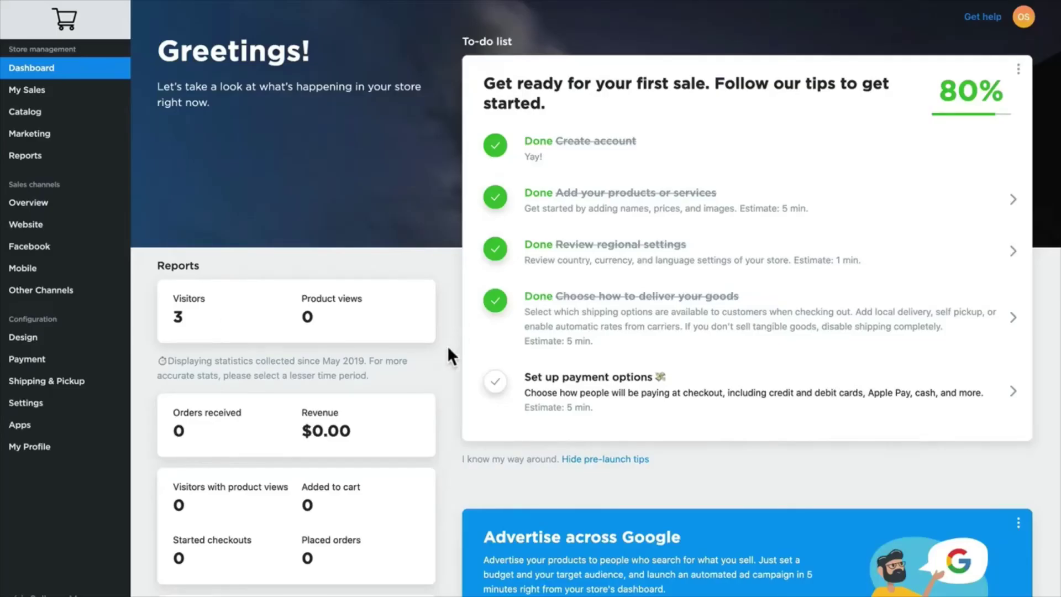
left_click(495, 382)
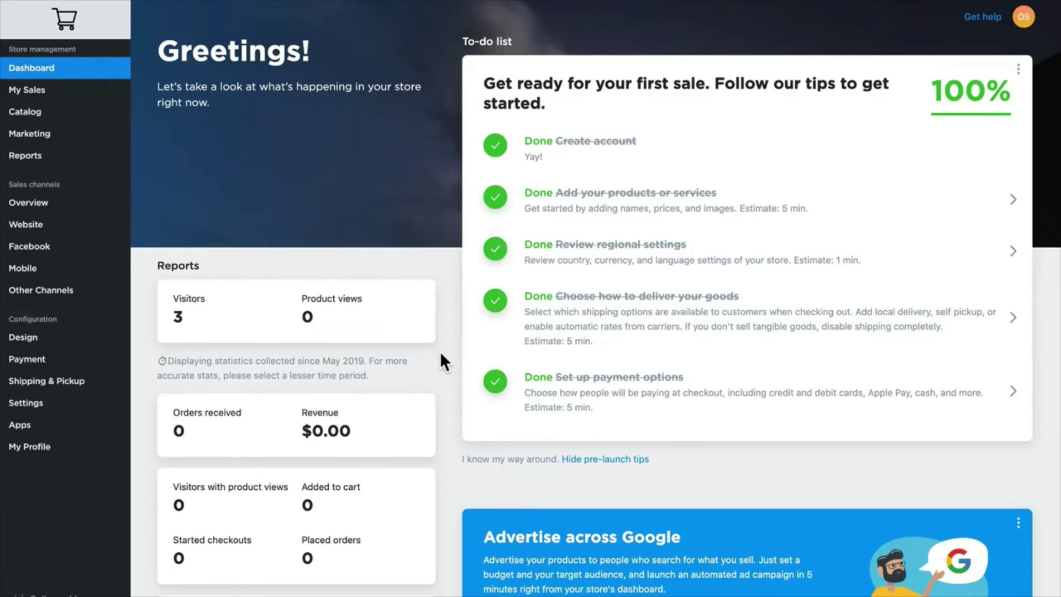
Review the store's design settings and set the product image size to Small
left_click(21, 338)
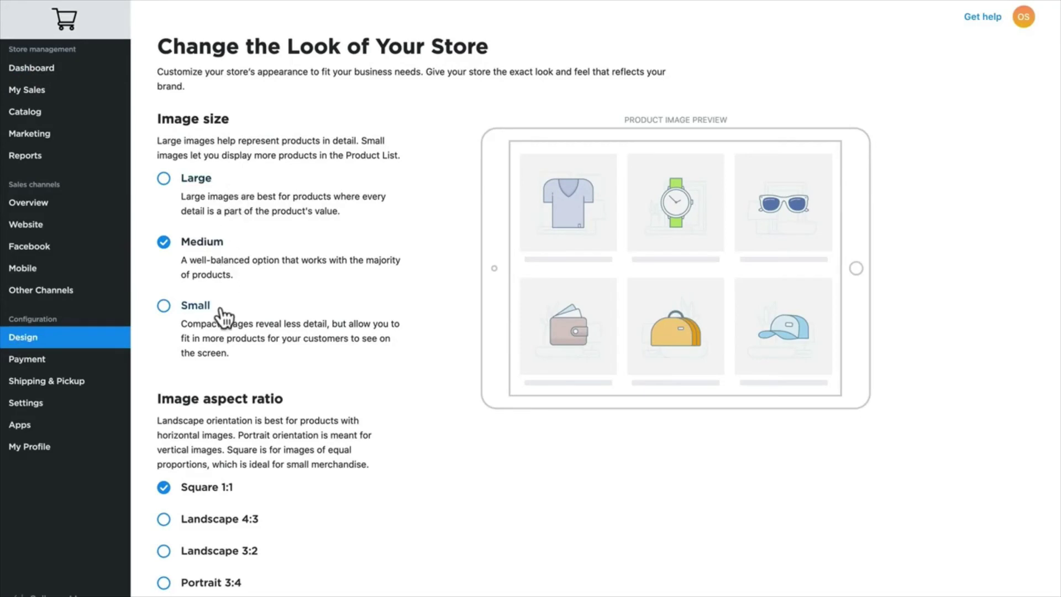
scroll(224, 316, "down", 4)
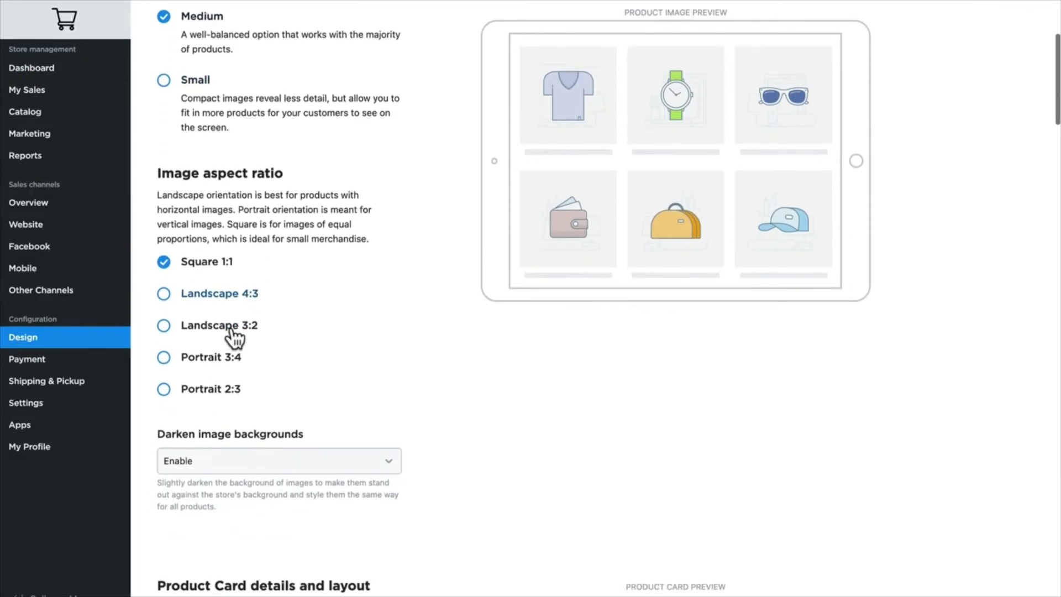
scroll(237, 338, "up", 4)
scroll(235, 337, "up", 1)
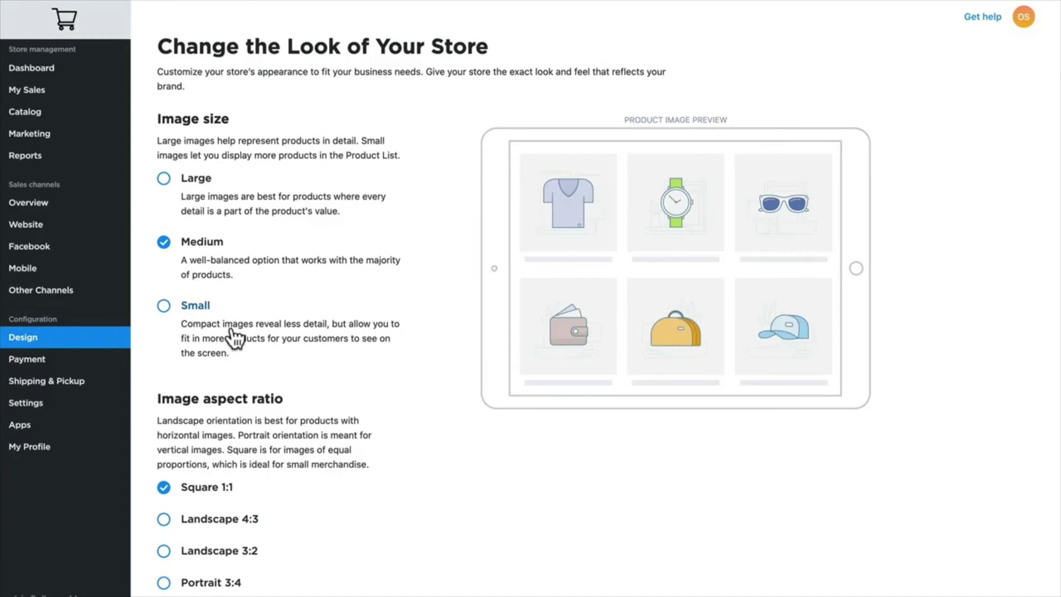
left_click(164, 305)
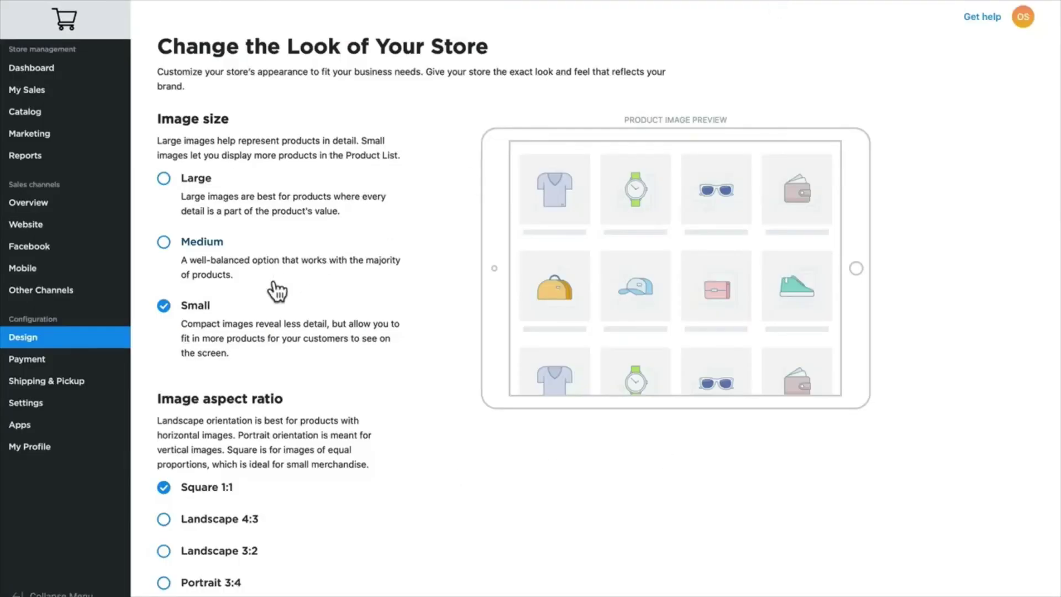
scroll(278, 291, "down", 6)
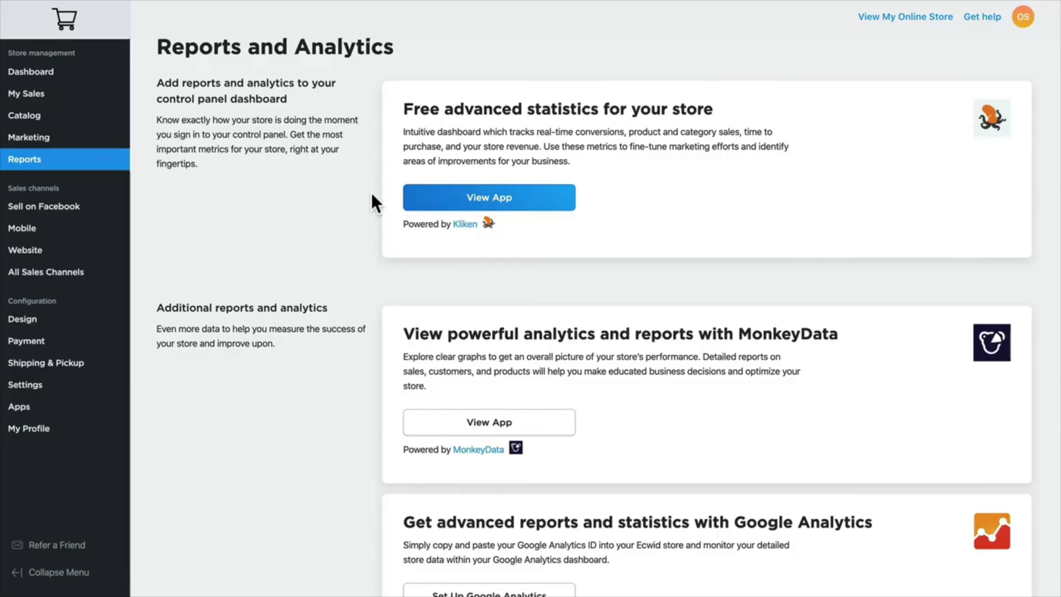
View the free advanced statistics app offered for the store's reports, and open the Help Center
left_click(485, 203)
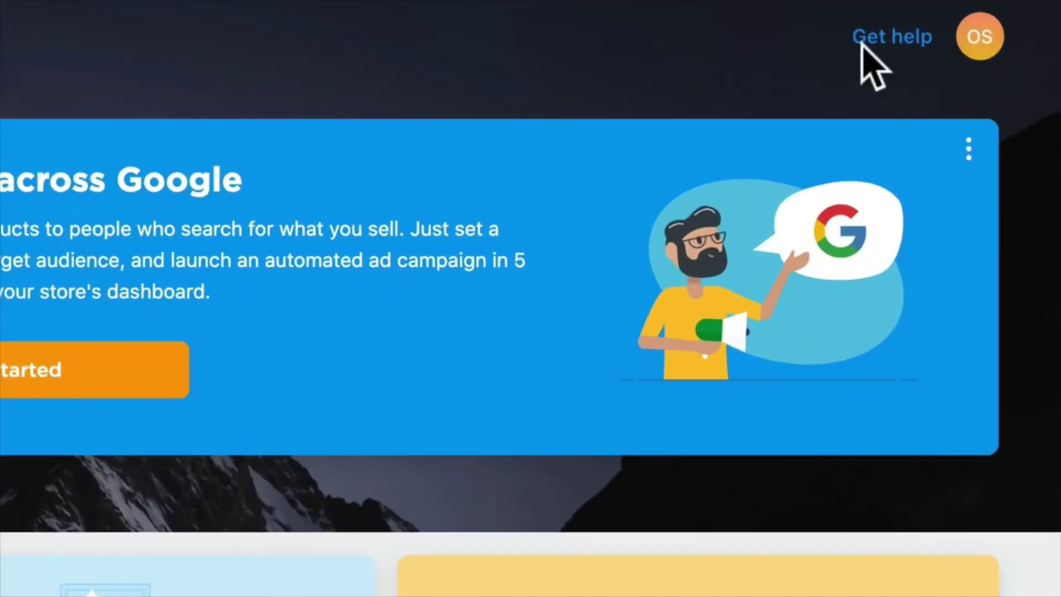
left_click(895, 37)
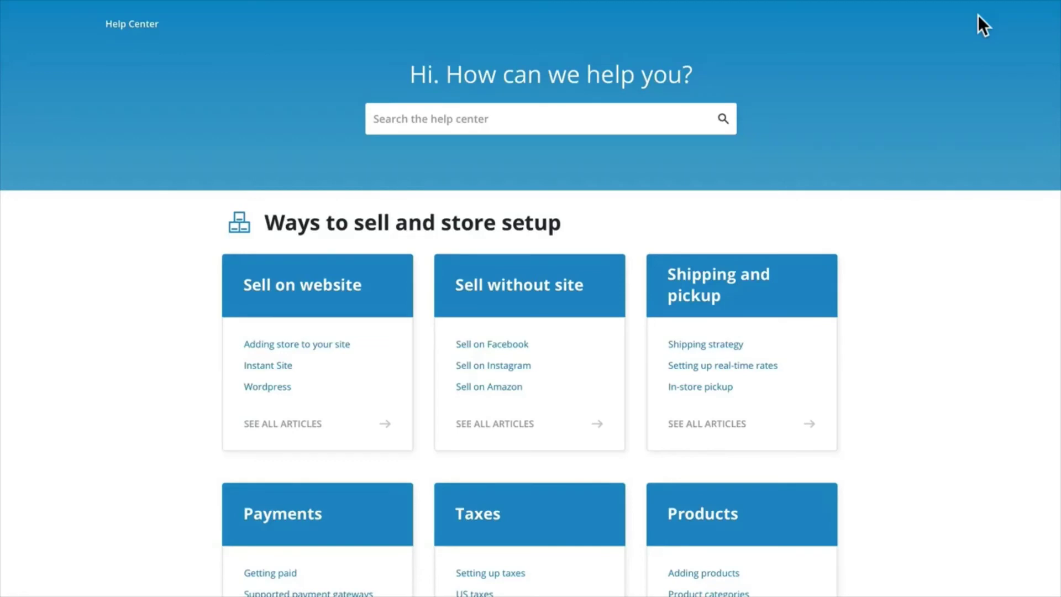